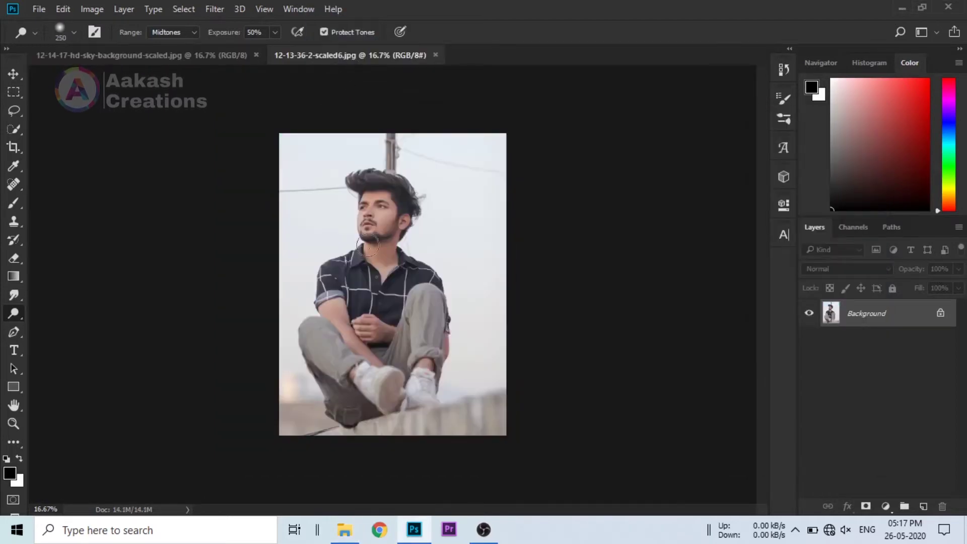
# Step: Select the seated man and the concrete wall with the Quick Selection tool, enlarging the brush to 200
pyautogui.click(13, 130)
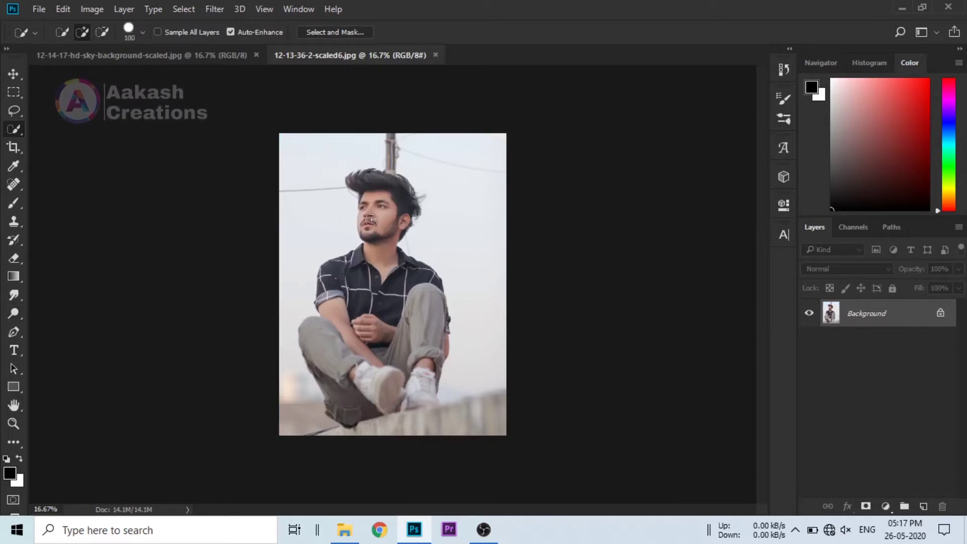
pyautogui.moveTo(378, 208)
pyautogui.mouseDown()
pyautogui.moveTo(383, 272)
pyautogui.moveTo(371, 239)
pyautogui.moveTo(340, 312)
pyautogui.mouseUp()
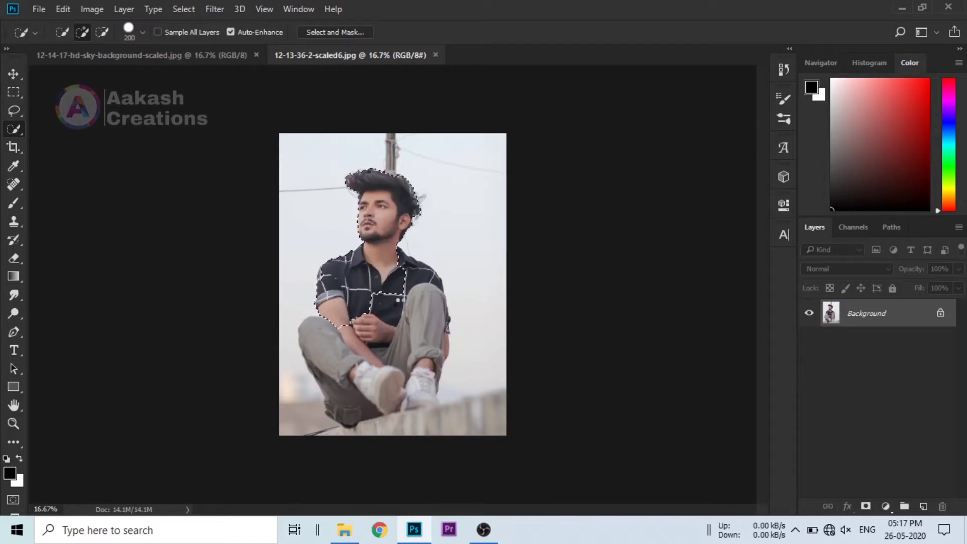
pyautogui.moveTo(404, 286)
pyautogui.mouseDown()
pyautogui.moveTo(422, 285)
pyautogui.moveTo(420, 323)
pyautogui.moveTo(408, 396)
pyautogui.moveTo(390, 428)
pyautogui.mouseUp()
pyautogui.moveTo(465, 438); pyautogui.dragTo(476, 435)
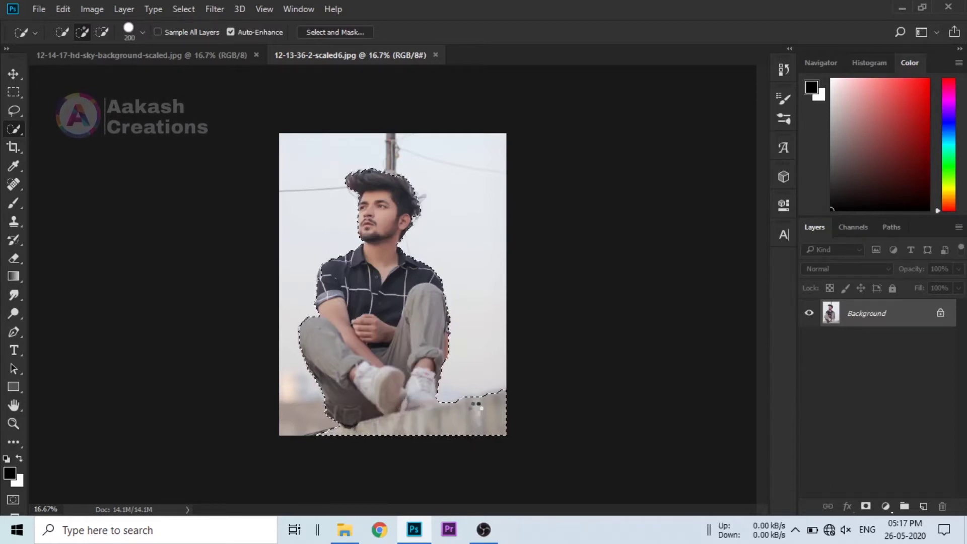
# Step: Correct the selection along the wall's upper edge beside the shoe, using the Quick Selection brush at size 100
pyautogui.scroll(3, 476, 405)
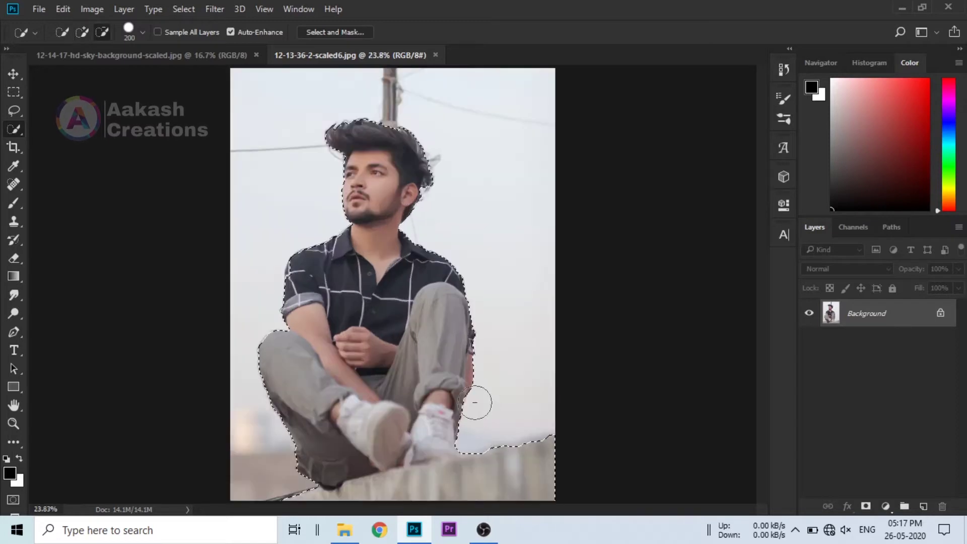
pyautogui.scroll(6, 475, 402)
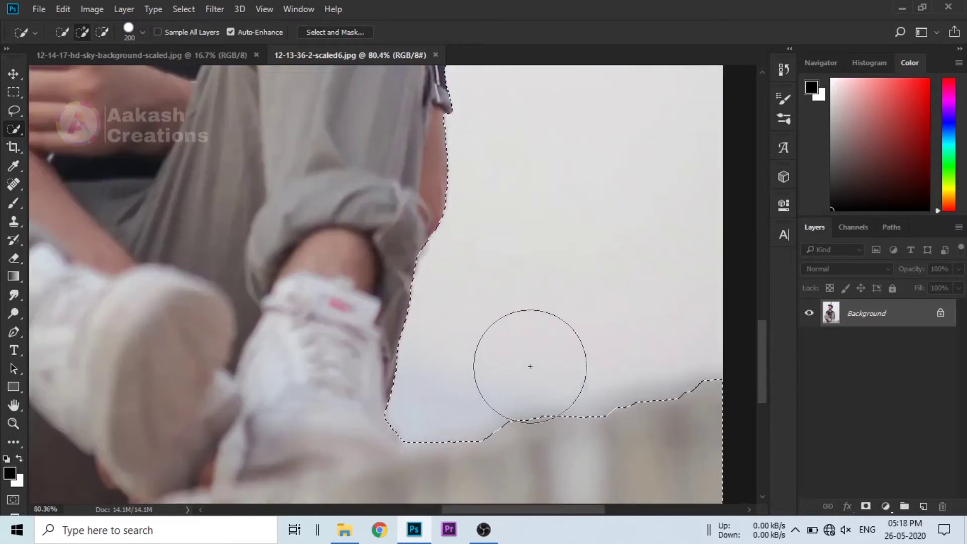
pyautogui.press('[')
pyautogui.press('[')
pyautogui.press('[')
pyautogui.press('[')
pyautogui.moveTo(499, 396)
pyautogui.mouseDown()
pyautogui.moveTo(520, 397)
pyautogui.moveTo(509, 385)
pyautogui.moveTo(449, 384)
pyautogui.moveTo(475, 406)
pyautogui.moveTo(460, 410)
pyautogui.moveTo(598, 383)
pyautogui.mouseUp()
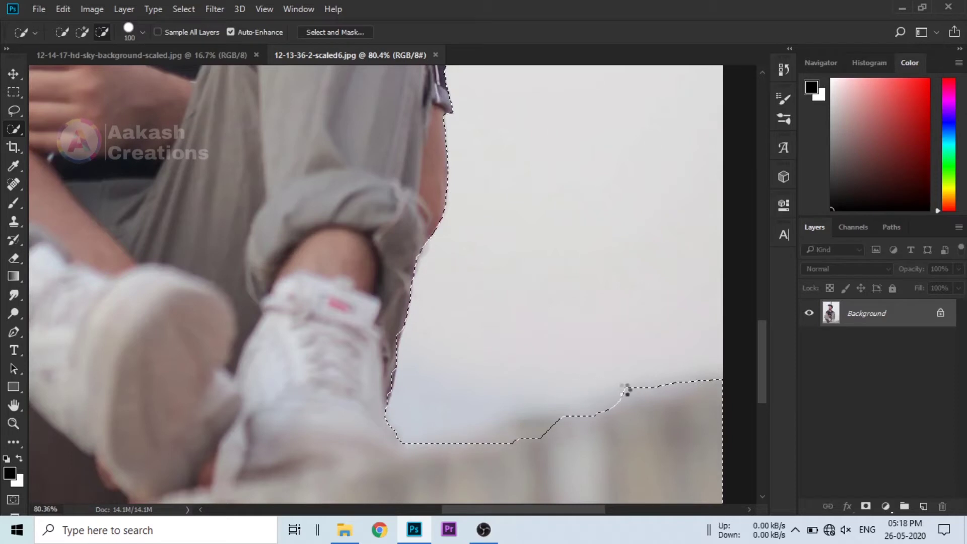
pyautogui.moveTo(641, 380)
pyautogui.mouseDown()
pyautogui.moveTo(615, 374)
pyautogui.moveTo(704, 363)
pyautogui.moveTo(692, 363)
pyautogui.mouseUp()
# Step: Examine the selection outline around the shirt, arms, legs and the lower corner of the wall
pyautogui.scroll(-2, 136, 288)
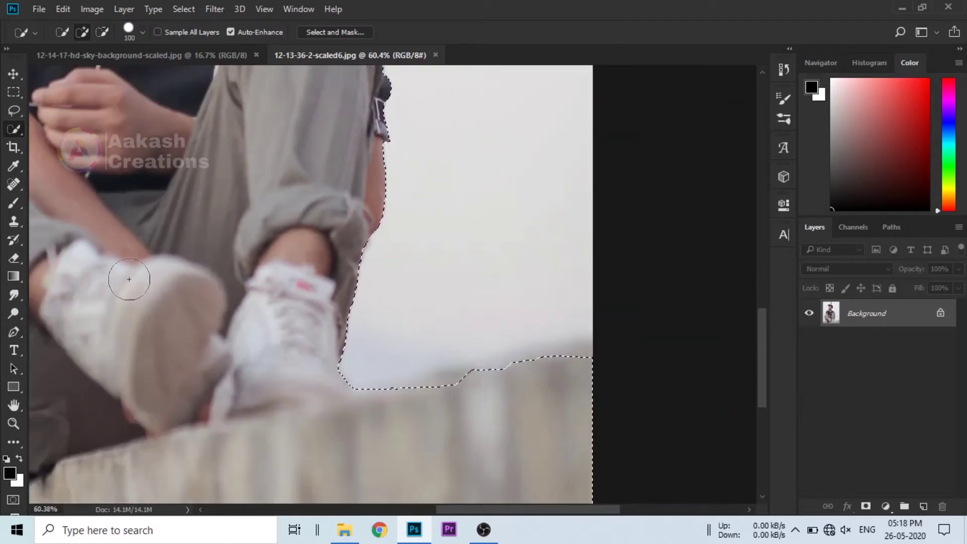
pyautogui.scroll(6, 174, 284)
pyautogui.scroll(5, 174, 284)
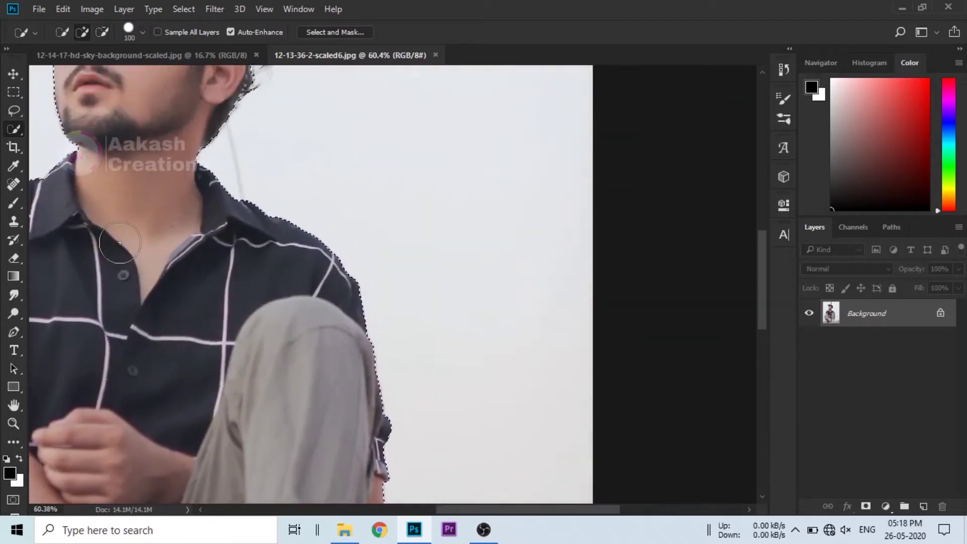
pyautogui.hscroll(-3, 68, 252)
pyautogui.hscroll(-2, 57, 276)
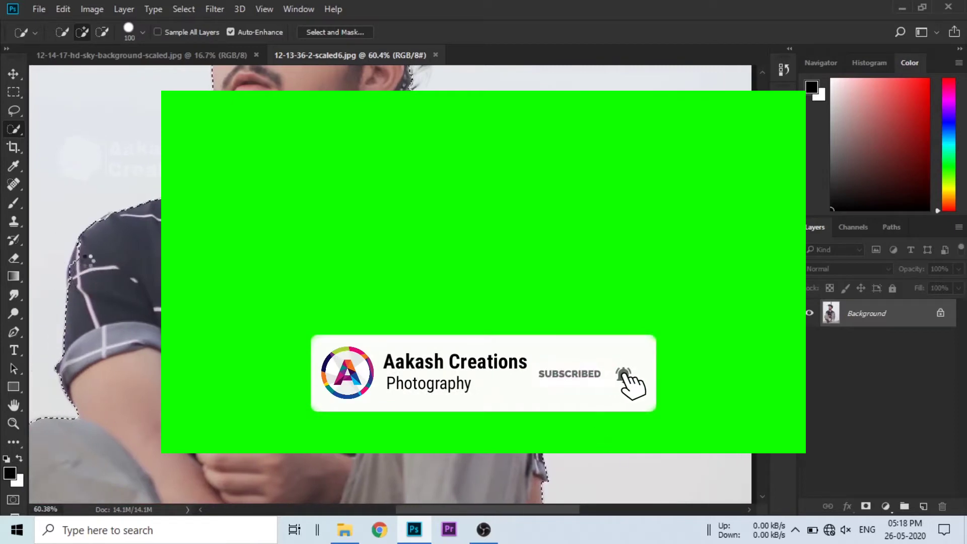
pyautogui.scroll(-8, 88, 381)
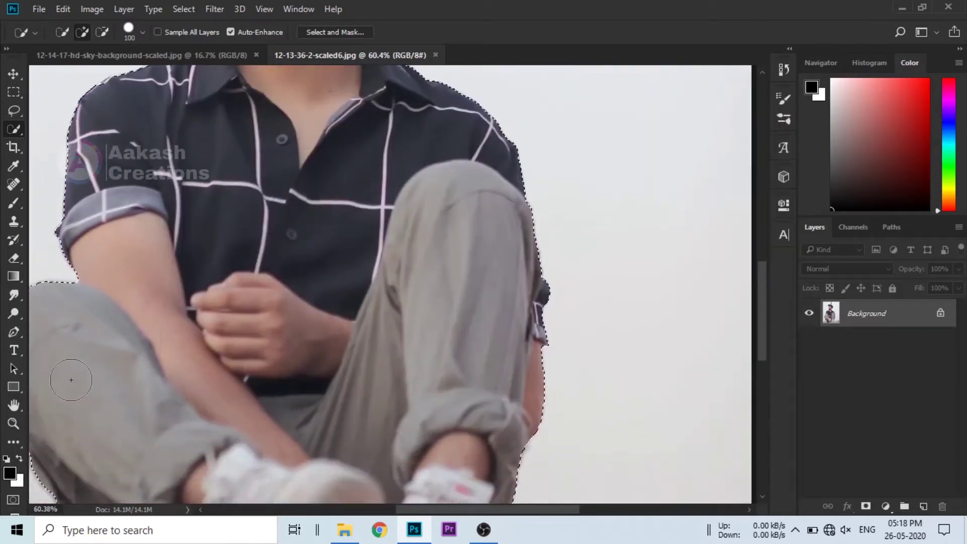
pyautogui.hscroll(-2, 123, 403)
pyautogui.scroll(-5, 123, 415)
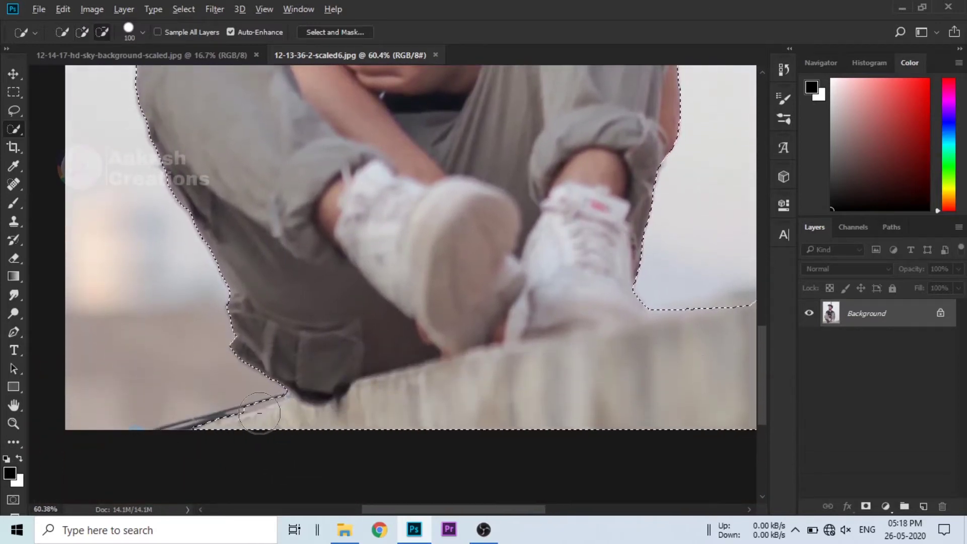
# Step: Subtract the cable and the gap beneath it from the selection beside the trousers, reducing the brush size to 30
pyautogui.scroll(5, 262, 415)
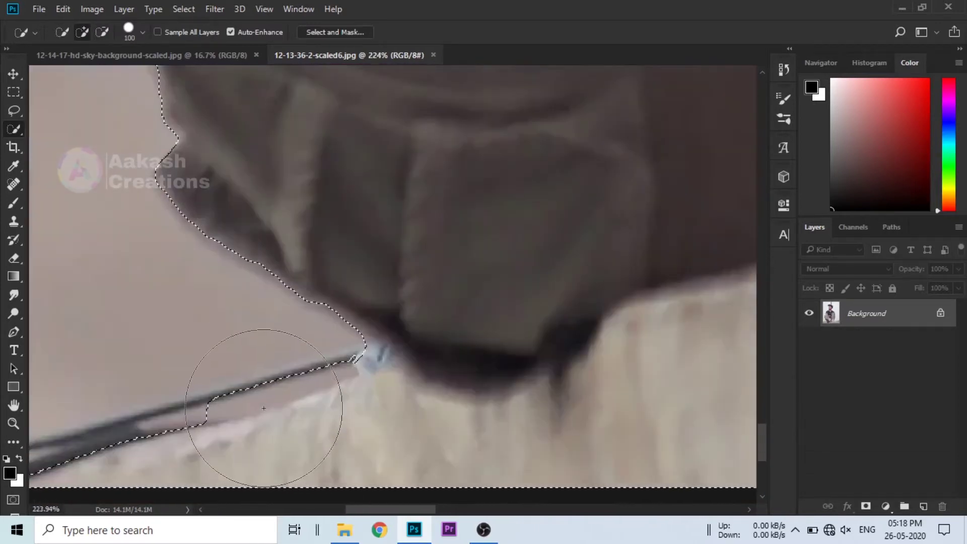
pyautogui.scroll(-1, 262, 409)
pyautogui.press('[')
pyautogui.press('[')
pyautogui.press('[')
pyautogui.press('[')
pyautogui.press('[')
pyautogui.press('[')
pyautogui.press('[')
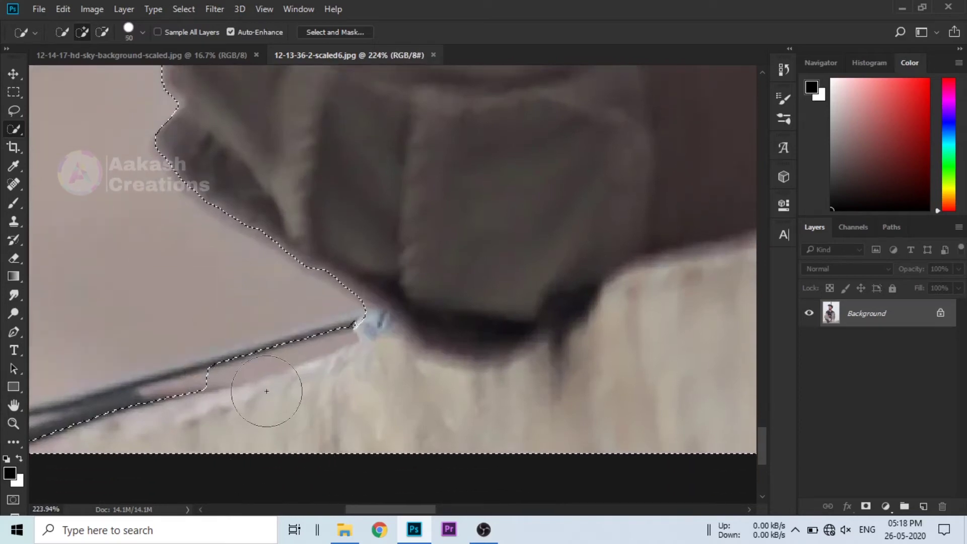
pyautogui.keyDown('alt'); pyautogui.click(242, 361); pyautogui.keyUp('alt')
pyautogui.moveTo(232, 362); pyautogui.dragTo(327, 327)
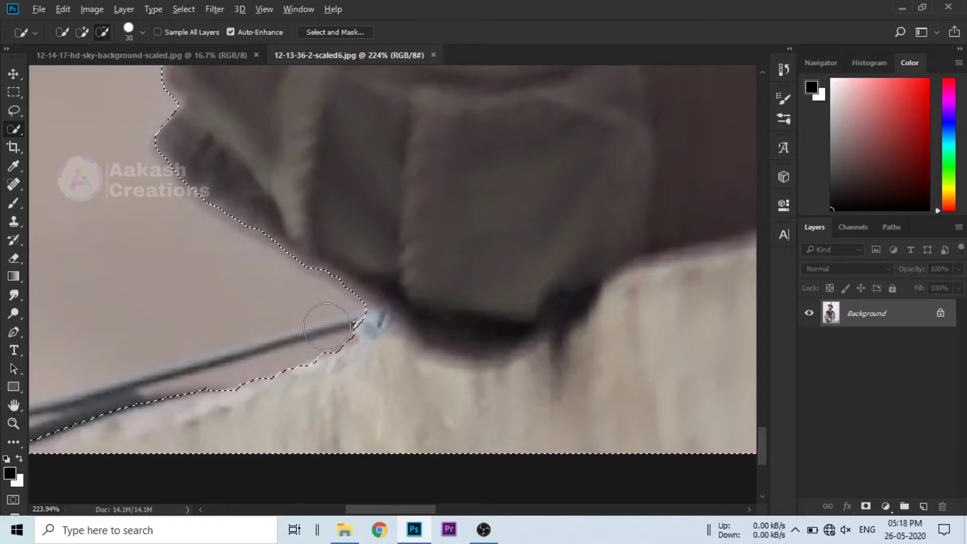
# Step: Add the missed strip along the wall's sloping upper edge beside the shoe to the selection with the Lasso tool
pyautogui.click(13, 110)
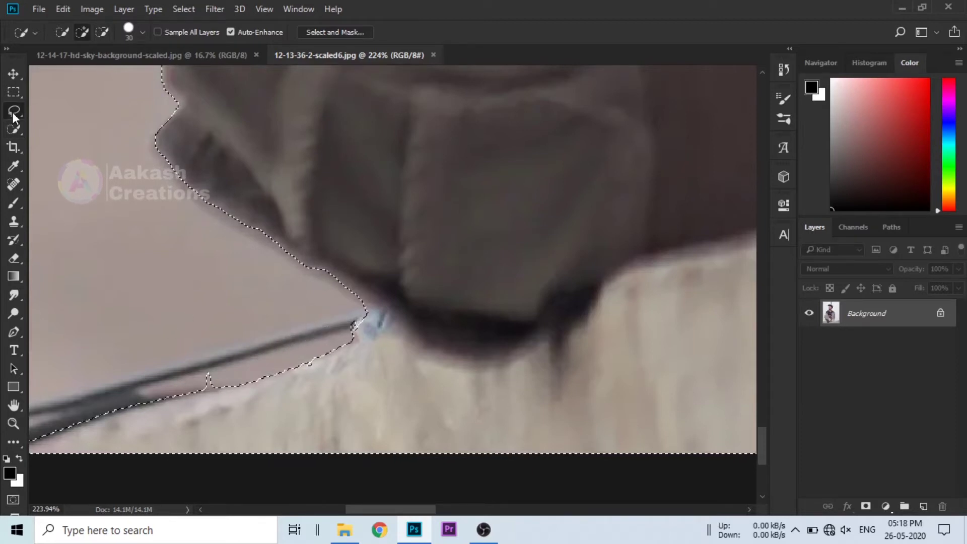
pyautogui.click(80, 33)
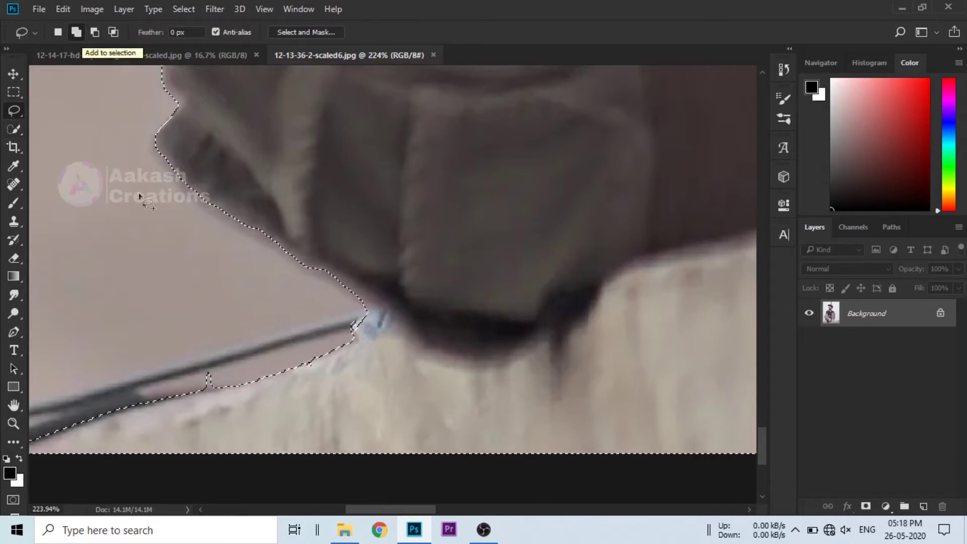
pyautogui.scroll(-1, 290, 379)
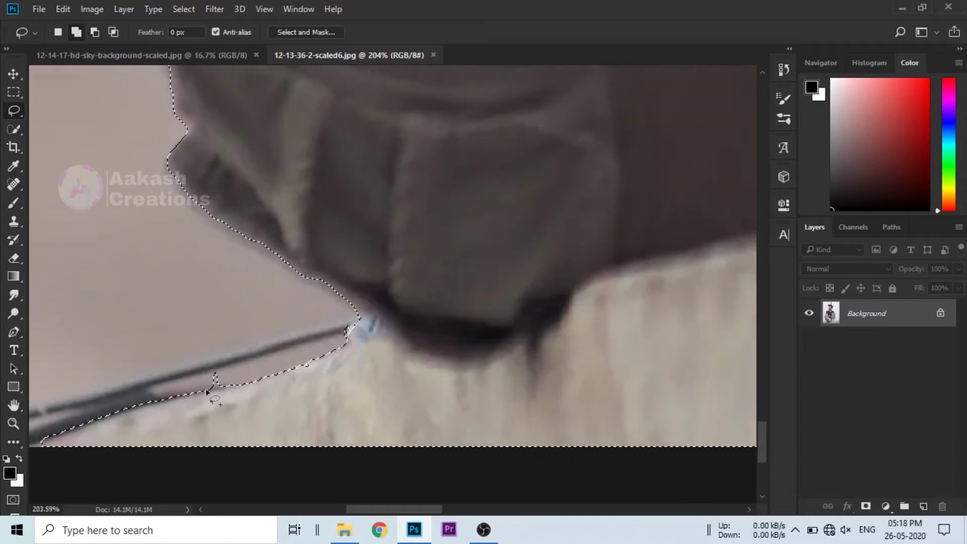
pyautogui.moveTo(134, 344); pyautogui.dragTo(146, 322)
pyautogui.scroll(-5, 343, 336)
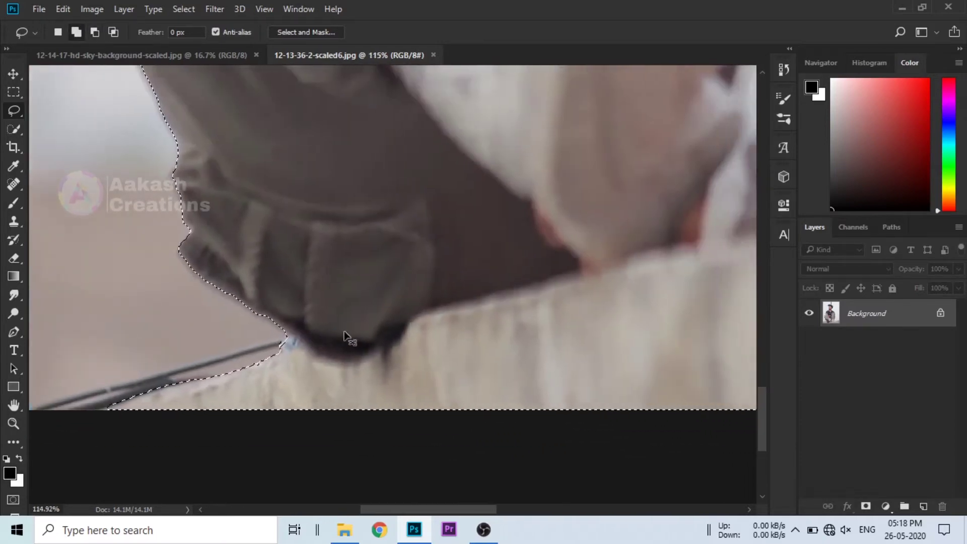
pyautogui.hscroll(5, 395, 318)
pyautogui.scroll(-3, 572, 272)
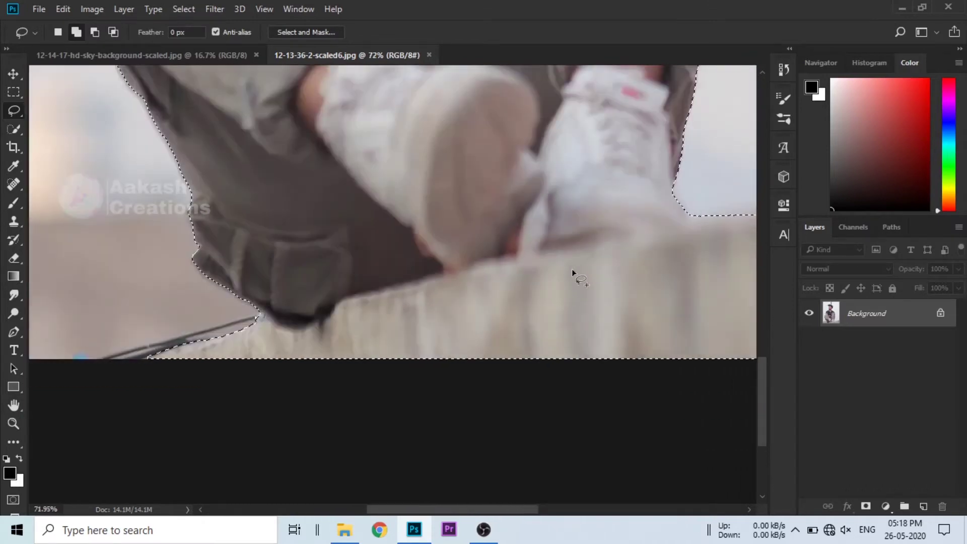
pyautogui.hscroll(6, 572, 271)
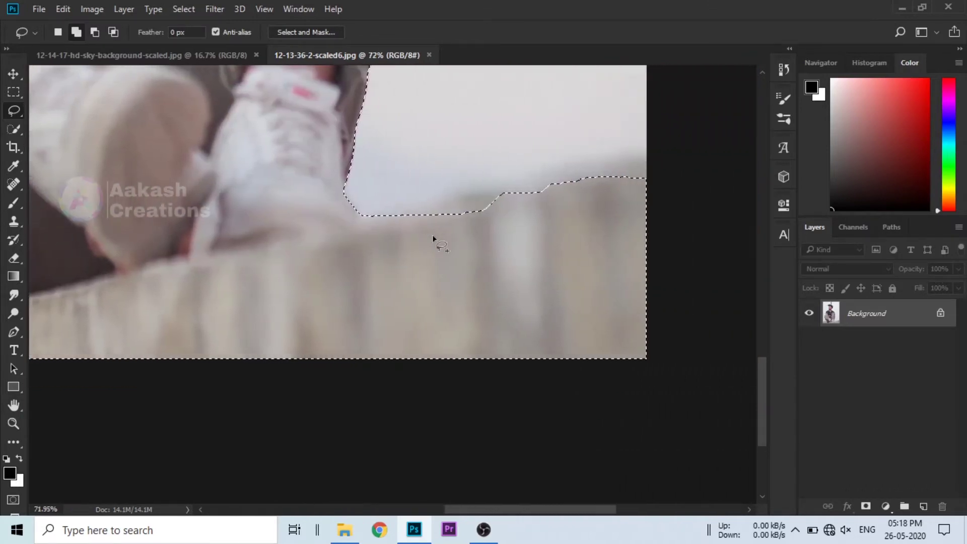
pyautogui.moveTo(369, 222); pyautogui.dragTo(405, 214)
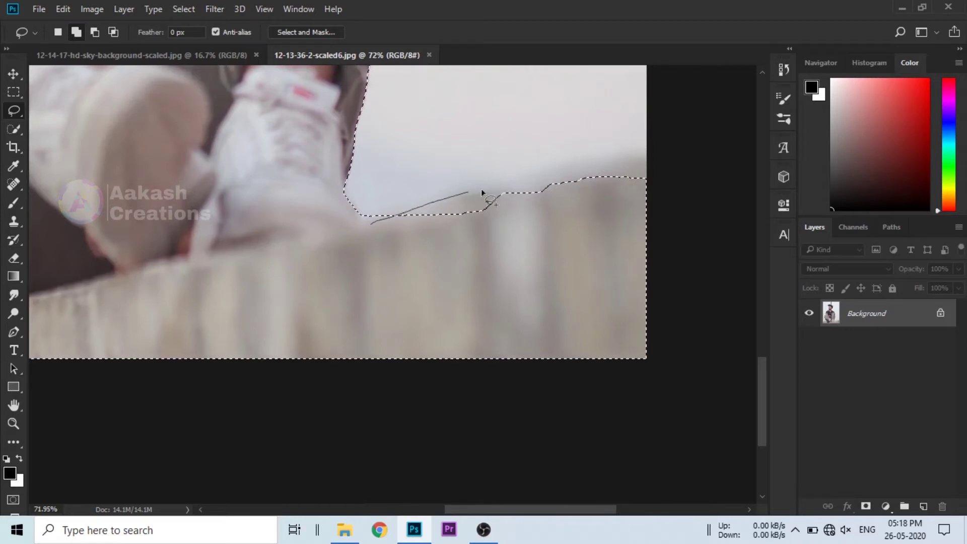
pyautogui.moveTo(582, 163)
pyautogui.mouseDown()
pyautogui.moveTo(69, 400)
pyautogui.moveTo(222, 367)
pyautogui.mouseUp()
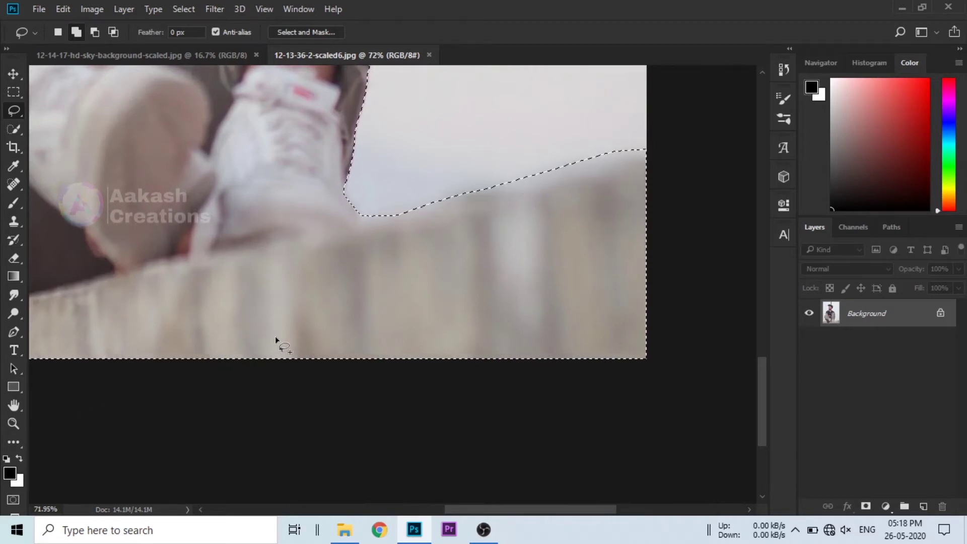
# Step: Open the selection in Select and Mask and paint the stray strands beside the forehead with the Refine Edge Brush
pyautogui.scroll(-3, 275, 336)
pyautogui.scroll(10, 267, 338)
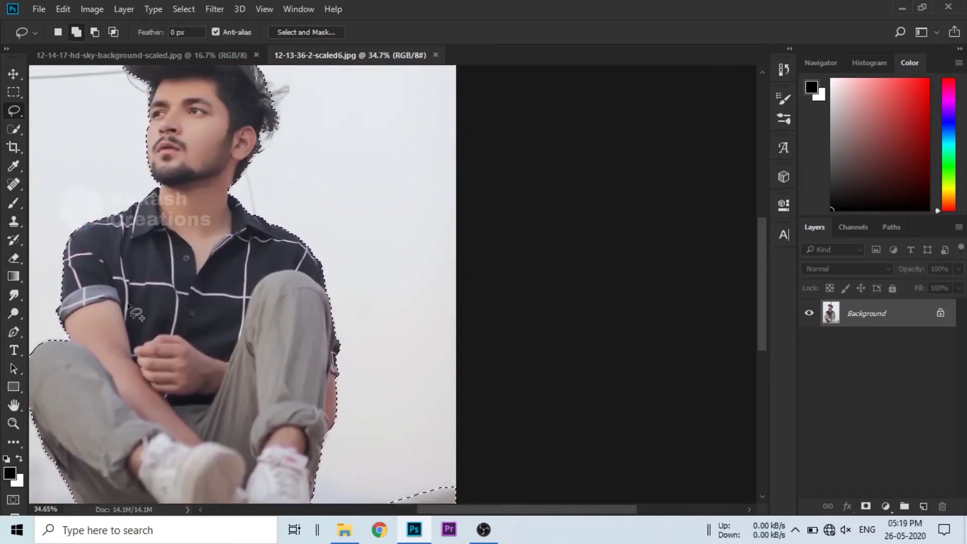
pyautogui.scroll(5, 141, 191)
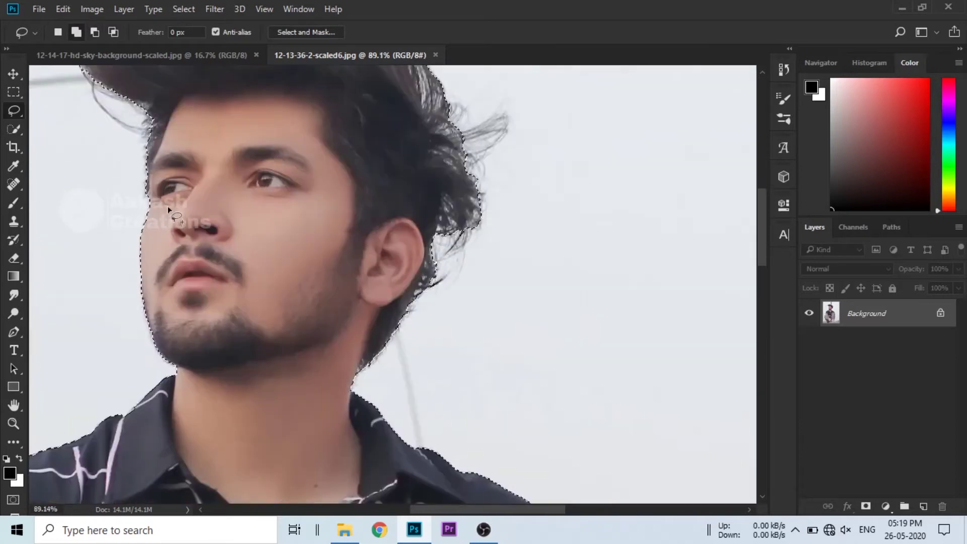
pyautogui.scroll(3, 192, 269)
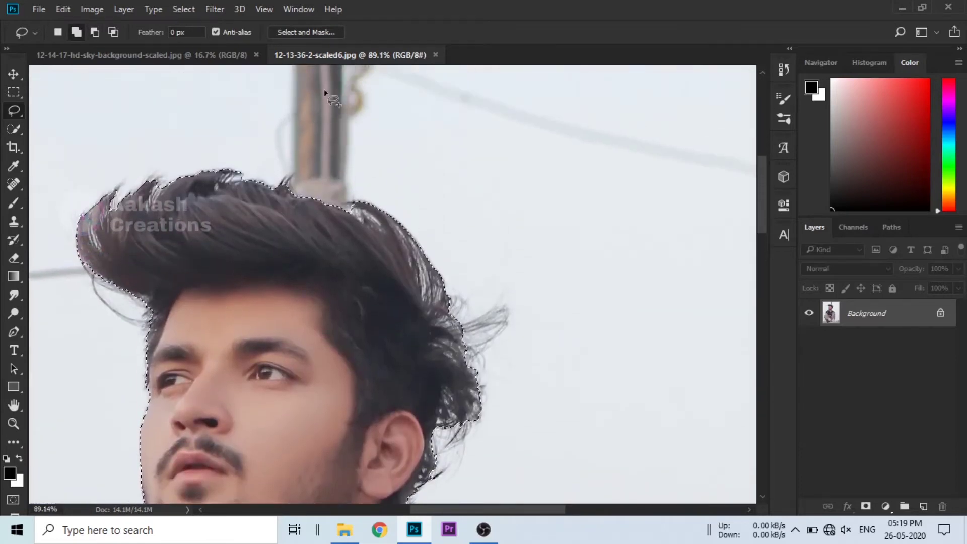
pyautogui.click(298, 33)
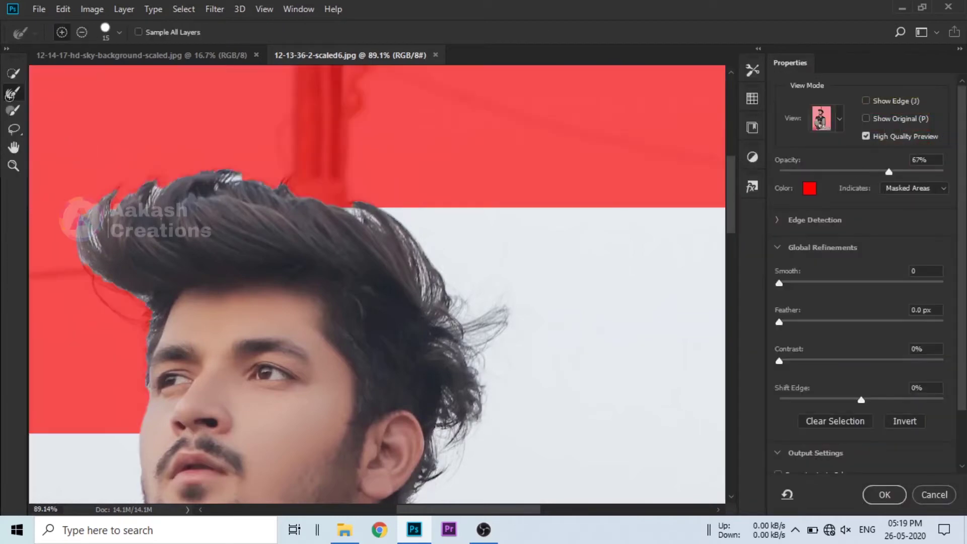
pyautogui.click(12, 94)
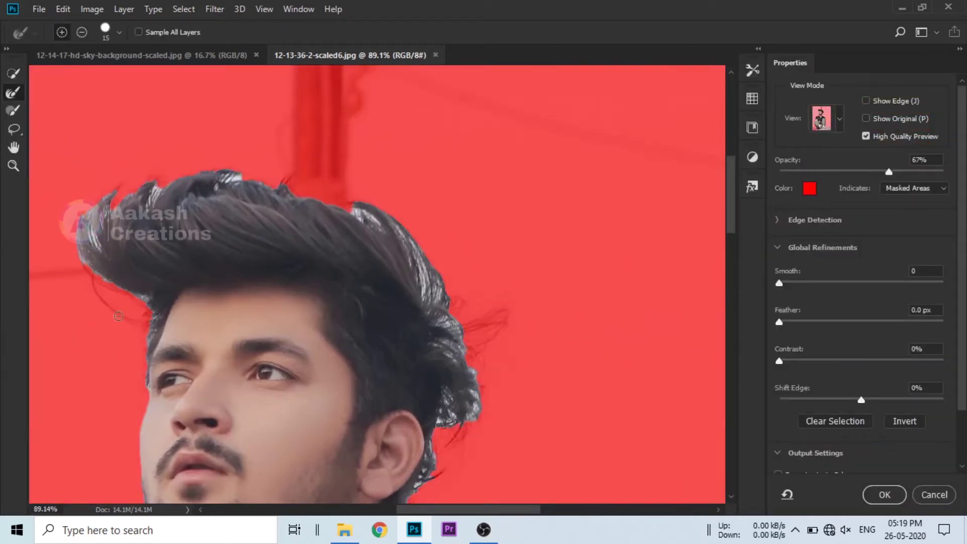
pyautogui.scroll(4, 118, 316)
pyautogui.moveTo(58, 228); pyautogui.dragTo(108, 305)
# Step: Set the selection edge's contrast to 5% and keep the refine brush at size 15
pyautogui.click(108, 32)
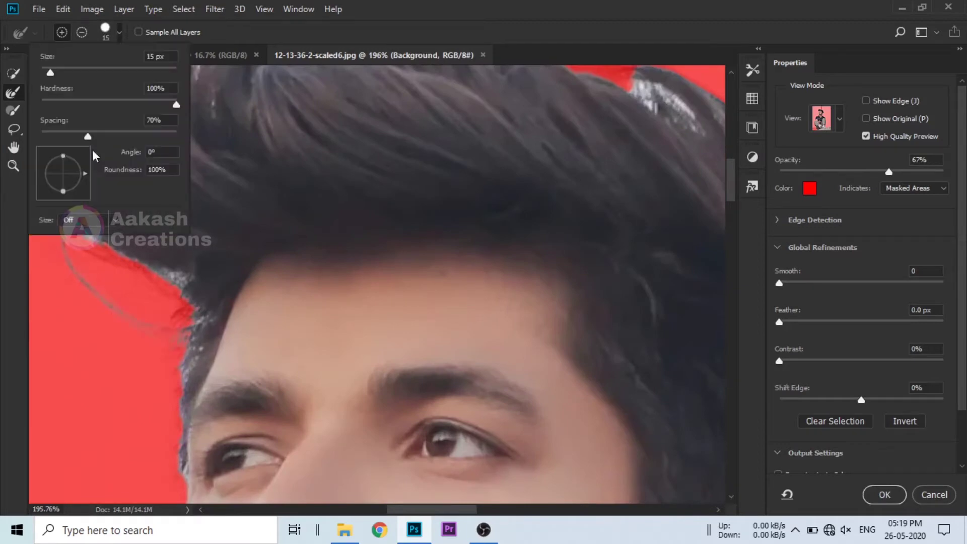
pyautogui.click(861, 361)
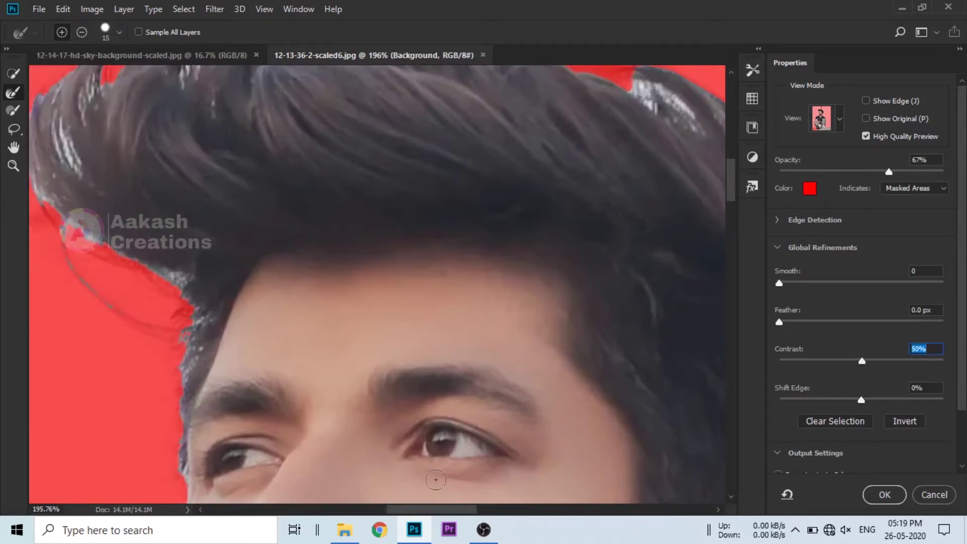
pyautogui.hscroll(-5, 379, 330)
pyautogui.click(119, 32)
pyautogui.click(119, 32)
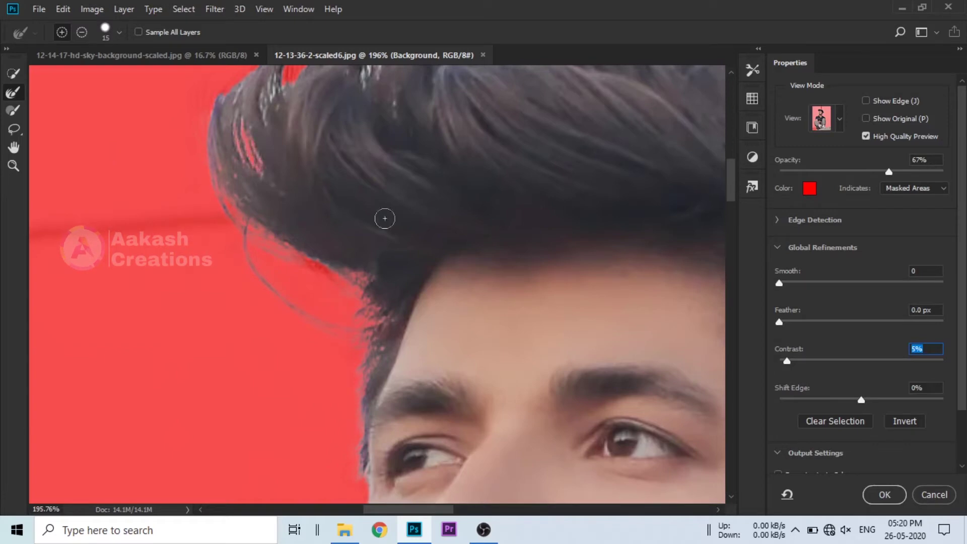
# Step: Paint the light background gaps between the strands along the top and back of the hair with the Refine Edge Brush
pyautogui.scroll(4, 297, 238)
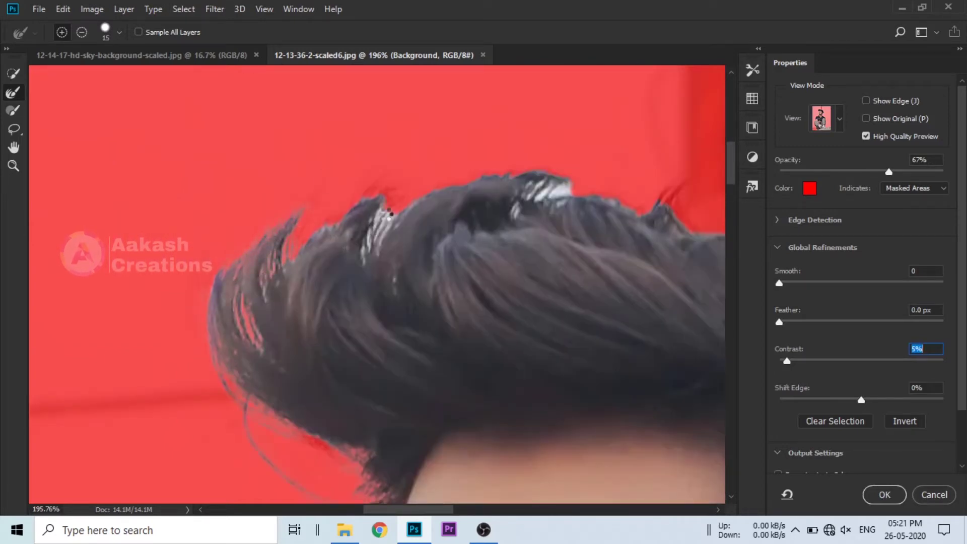
pyautogui.moveTo(371, 237)
pyautogui.mouseDown()
pyautogui.moveTo(382, 216)
pyautogui.moveTo(366, 260)
pyautogui.mouseUp()
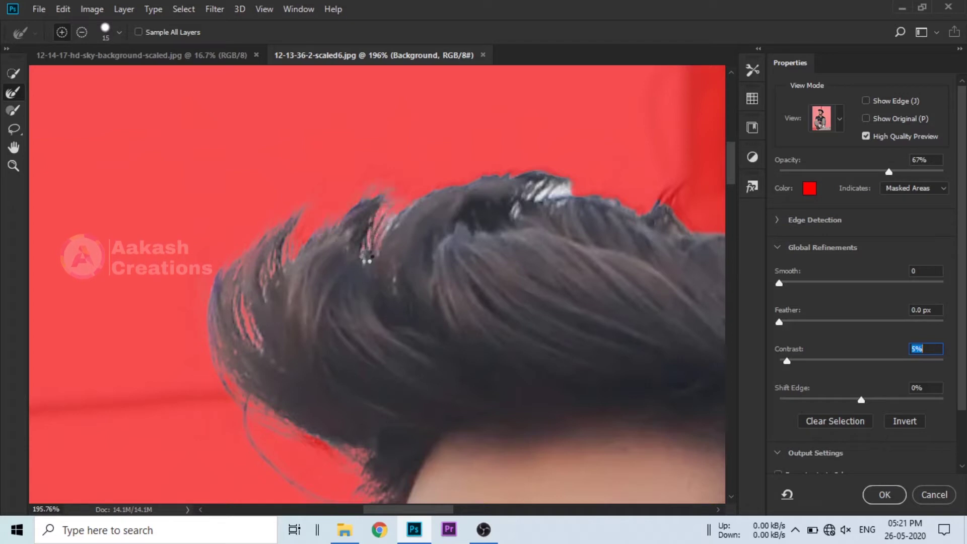
pyautogui.moveTo(536, 195); pyautogui.dragTo(563, 191)
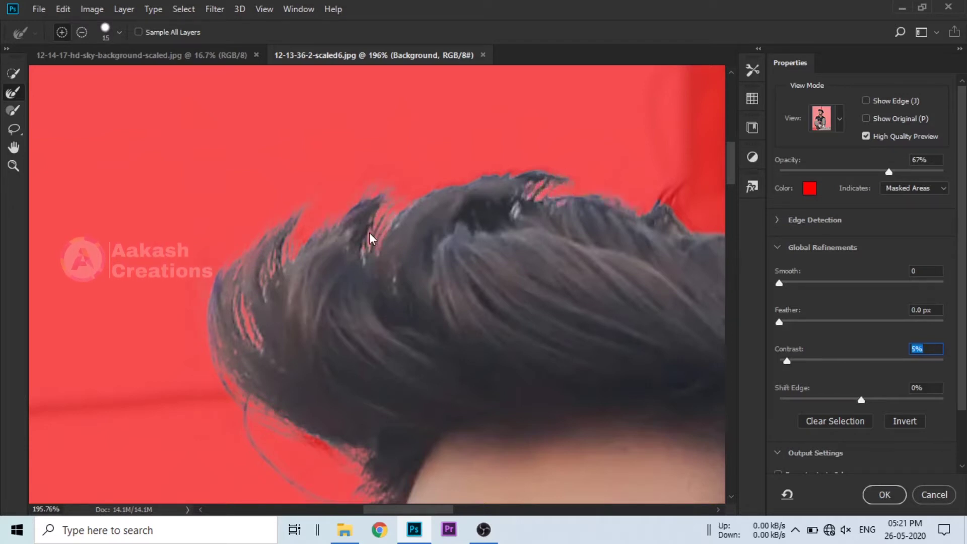
pyautogui.hscroll(5, 369, 233)
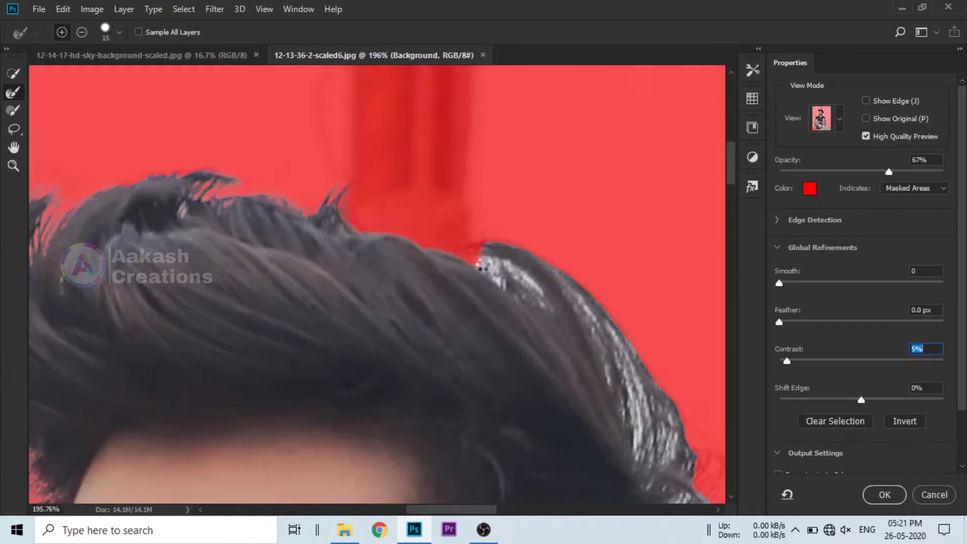
pyautogui.moveTo(485, 263); pyautogui.dragTo(540, 303)
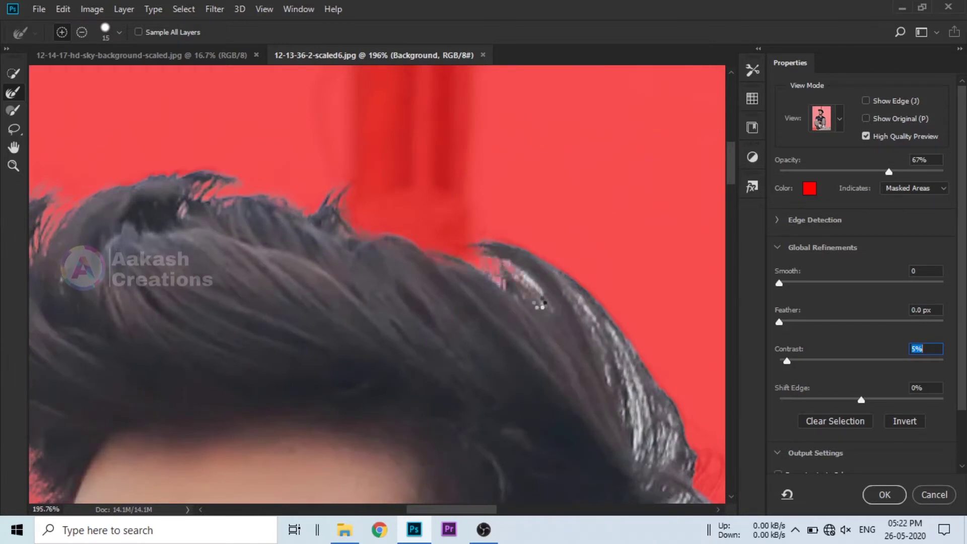
pyautogui.moveTo(635, 409)
pyautogui.mouseDown()
pyautogui.moveTo(622, 379)
pyautogui.moveTo(643, 286)
pyautogui.mouseUp()
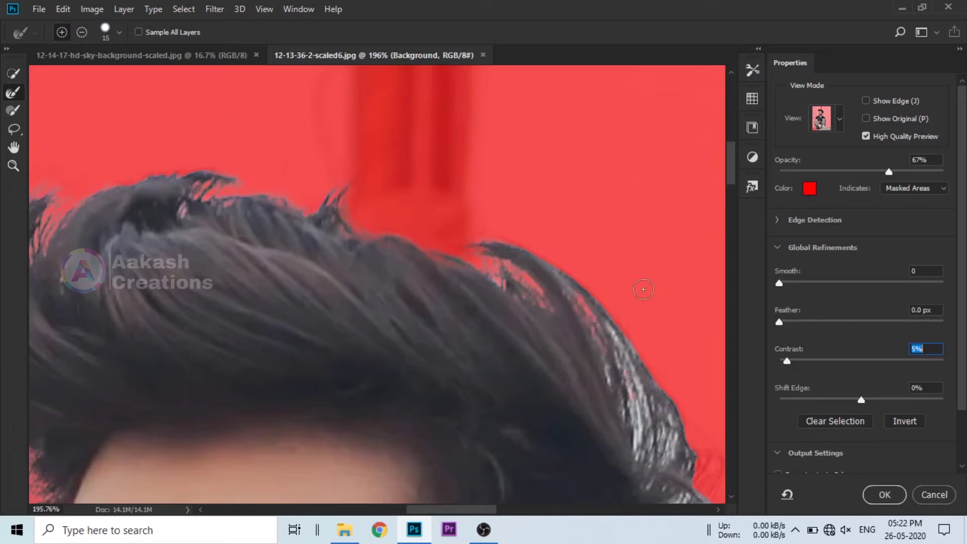
# Step: Refine the hair edge behind the head, around the ear and down to the nape with the Refine Edge Brush
pyautogui.scroll(-5, 571, 248)
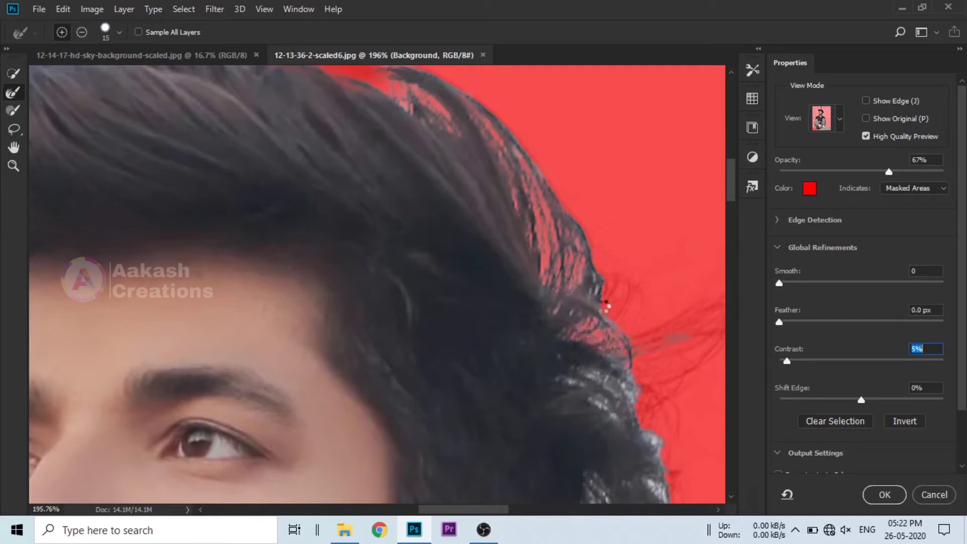
pyautogui.moveTo(497, 509); pyautogui.dragTo(518, 508)
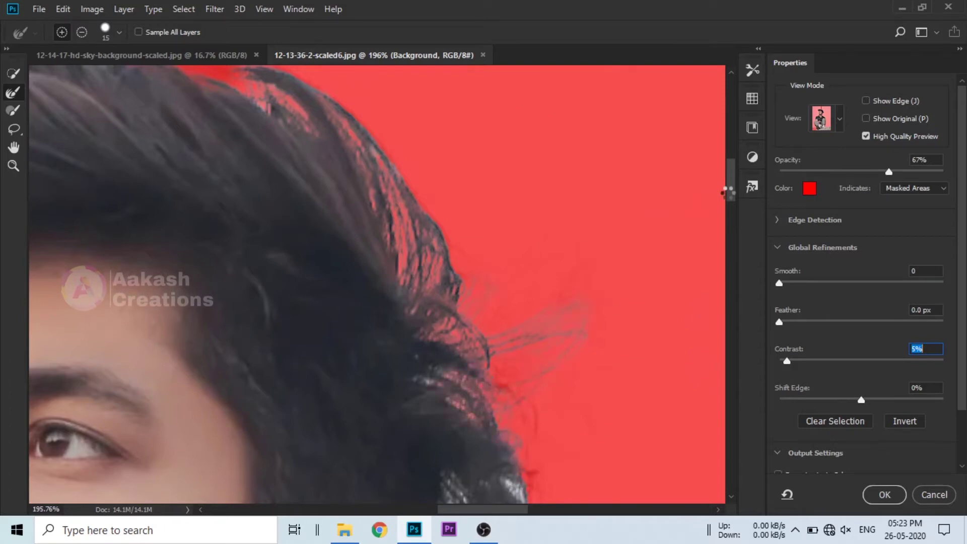
pyautogui.scroll(-5, 725, 191)
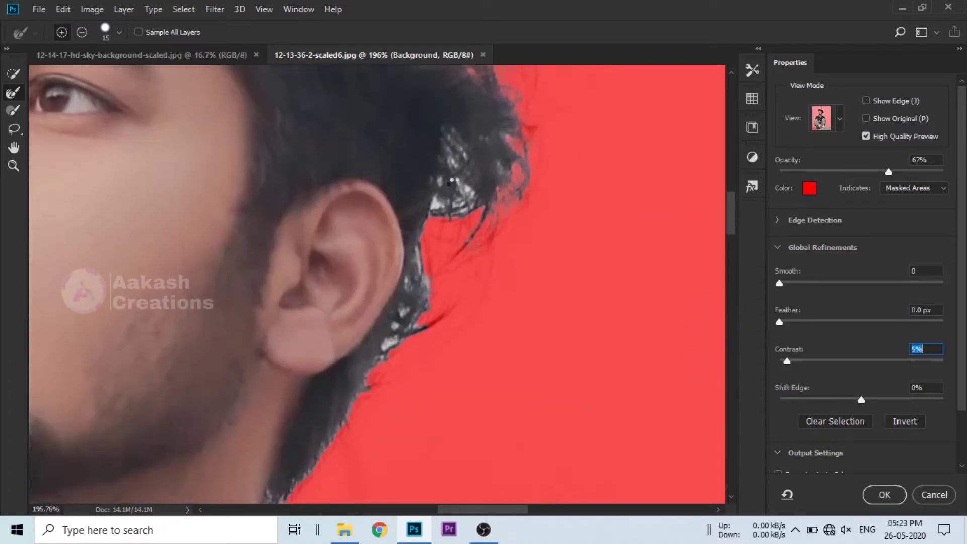
pyautogui.click(454, 213)
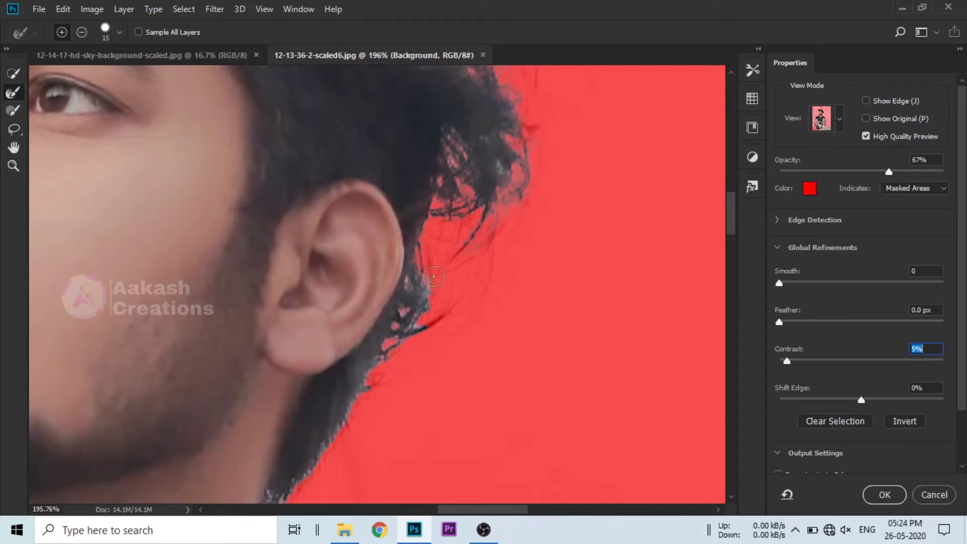
pyautogui.scroll(-3, 730, 244)
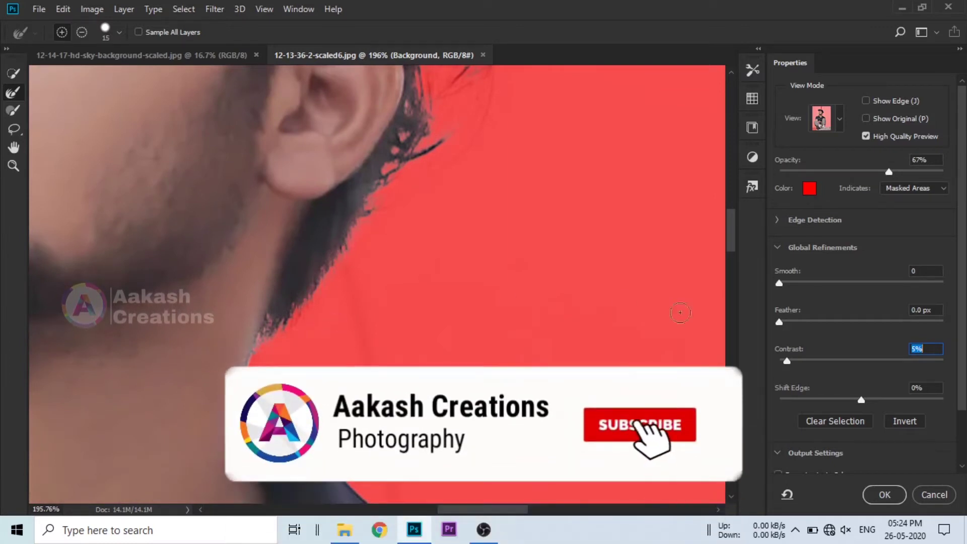
# Step: Set the selection edge's contrast to 15%
pyautogui.moveTo(790, 359); pyautogui.dragTo(817, 360)
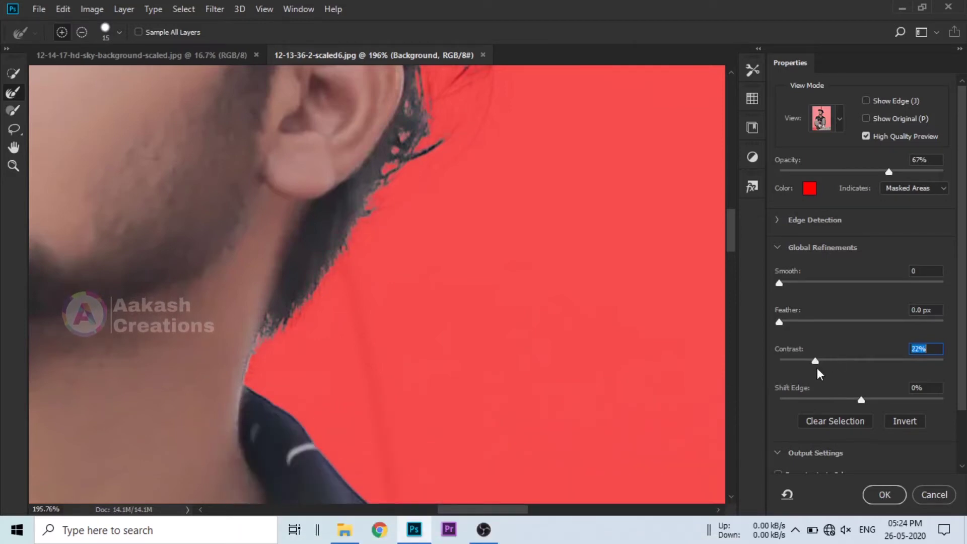
pyautogui.press('Down')
pyautogui.press('Down')
pyautogui.press('Down')
pyautogui.press('Down')
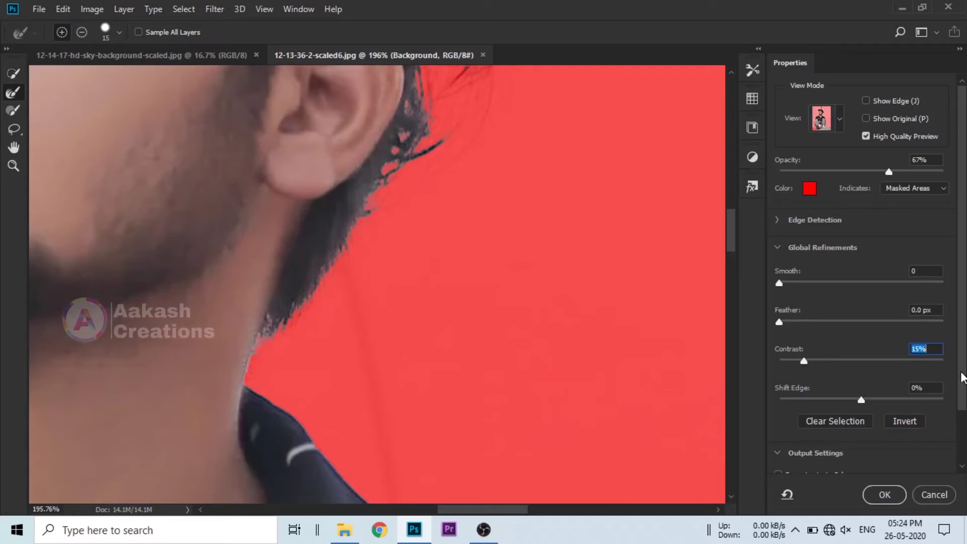
# Step: Output the refined selection as a layer mask on the portrait
pyautogui.scroll(-3, 963, 378)
pyautogui.click(897, 428)
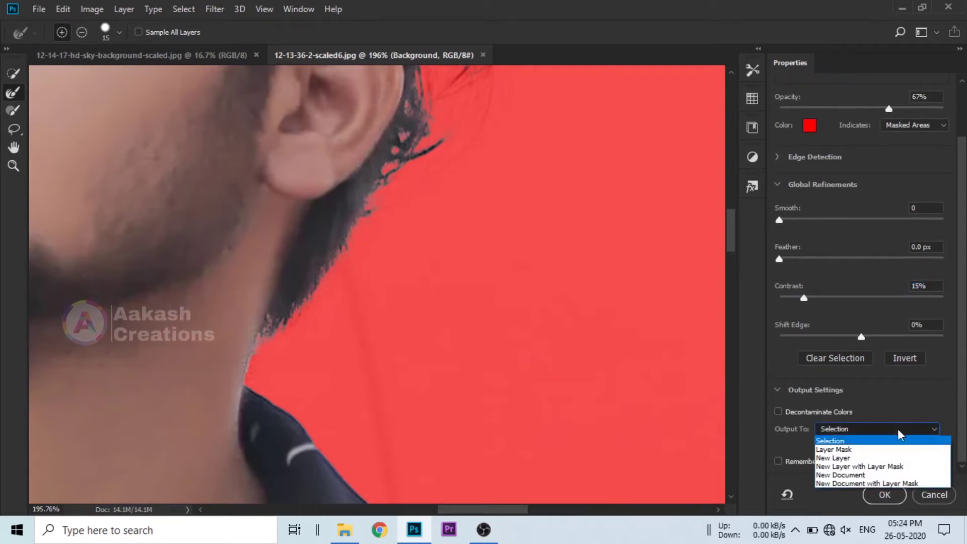
pyautogui.click(849, 450)
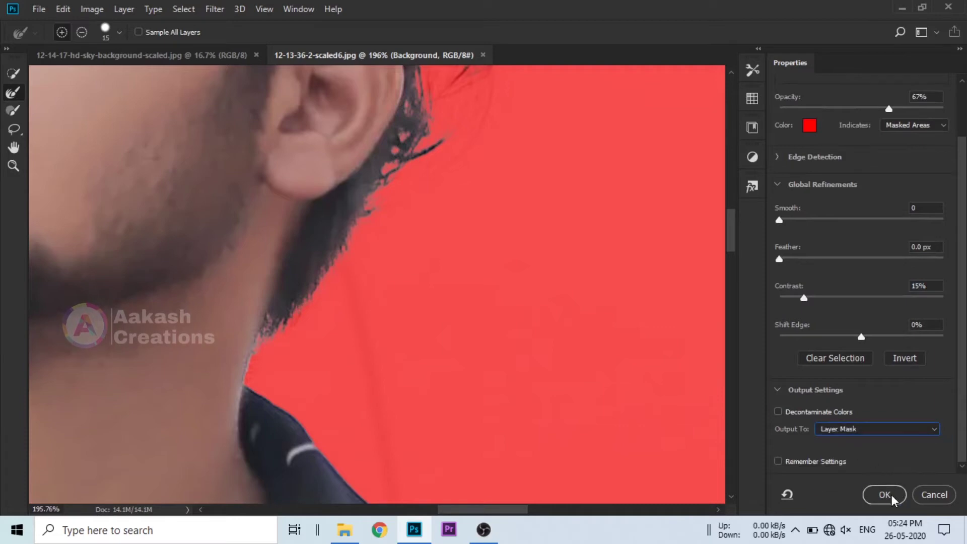
pyautogui.press('Return')
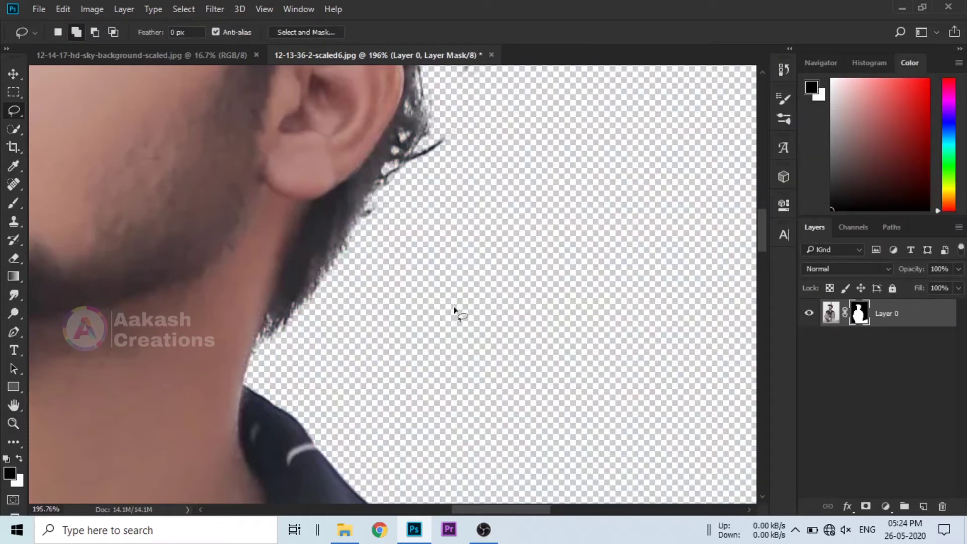
pyautogui.scroll(-6, 445, 308)
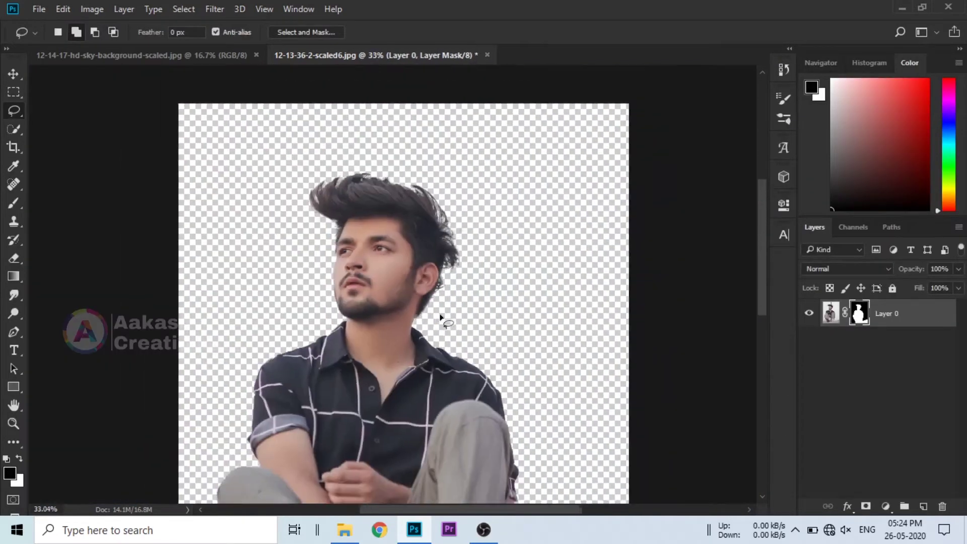
pyautogui.scroll(-2, 414, 327)
pyautogui.scroll(-1, 292, 194)
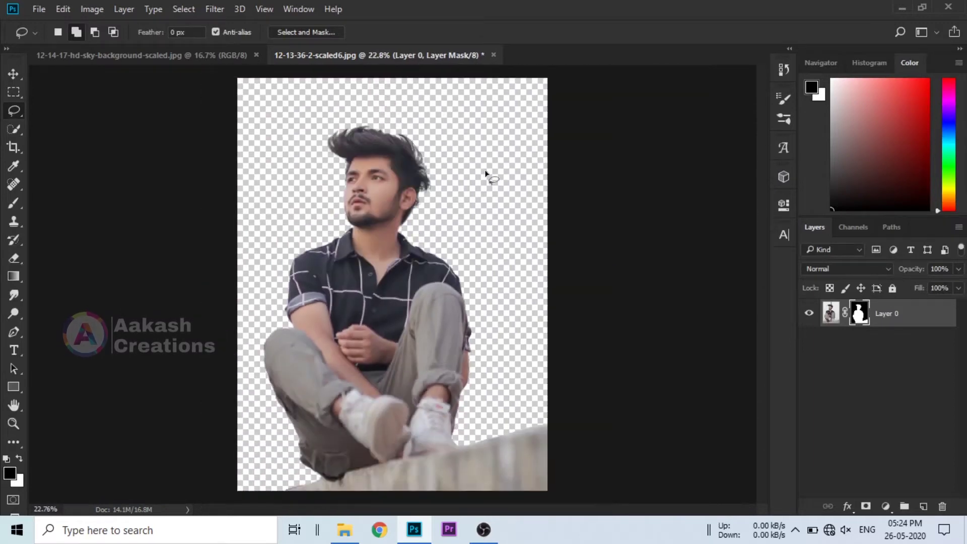
# Step: Move the masked man and wall into the sky background document, aligned with the canvas's lower right corner
pyautogui.click(160, 54)
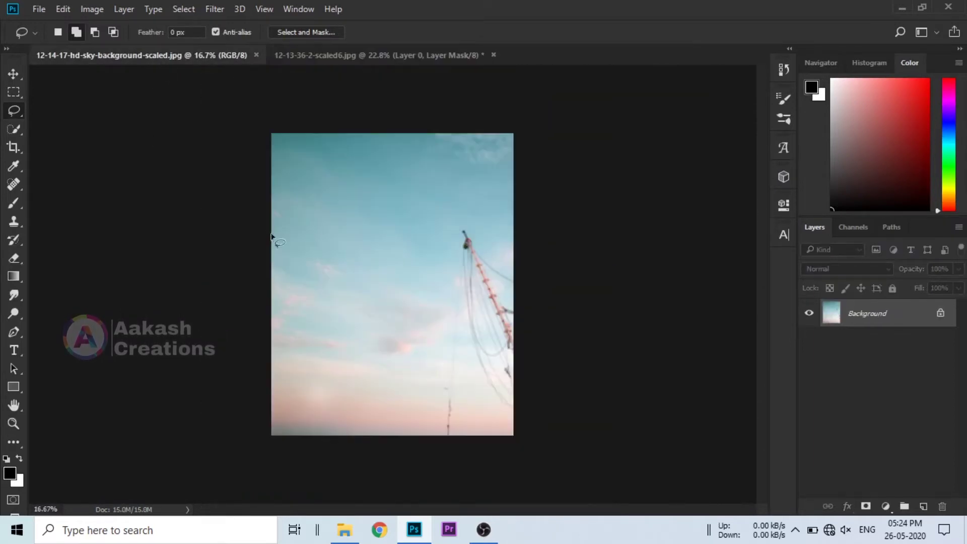
pyautogui.click(387, 56)
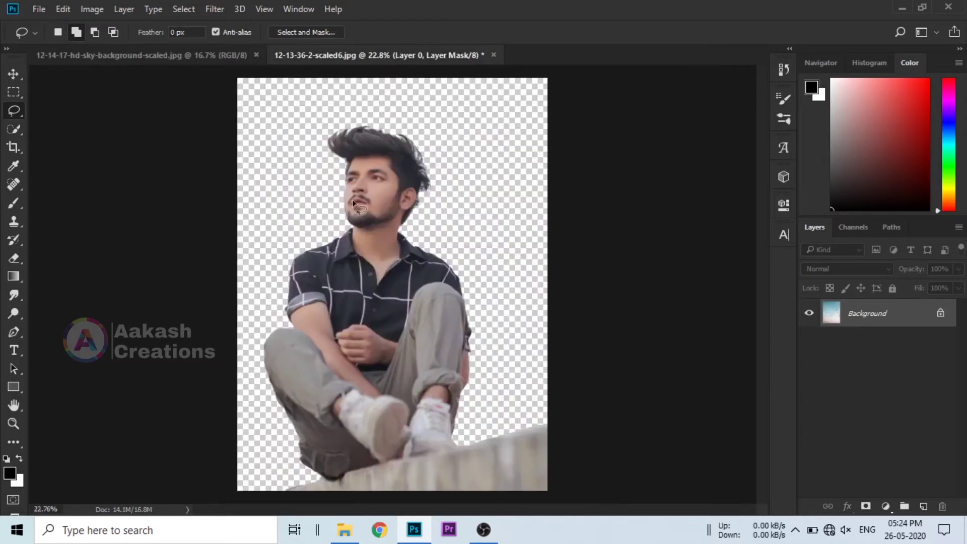
pyautogui.click(14, 76)
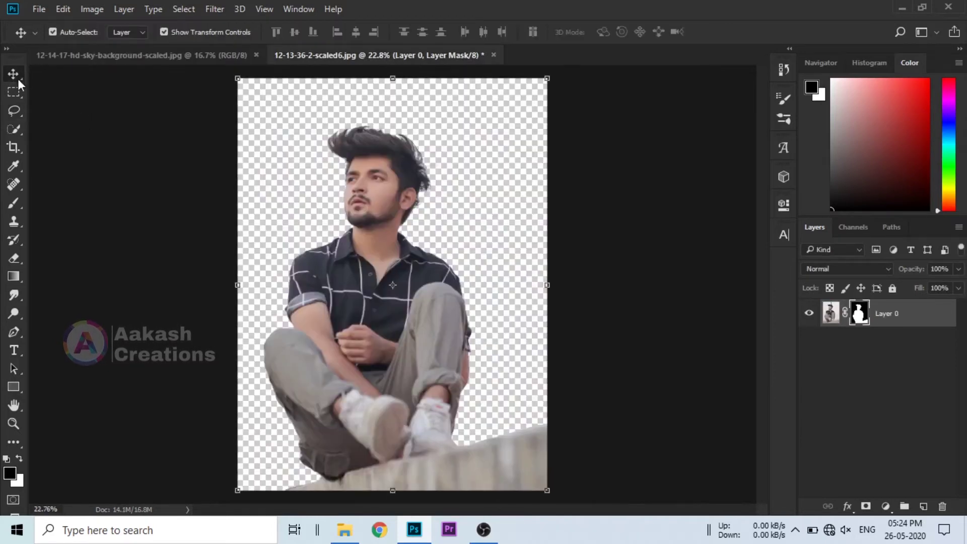
pyautogui.moveTo(835, 315); pyautogui.dragTo(437, 271)
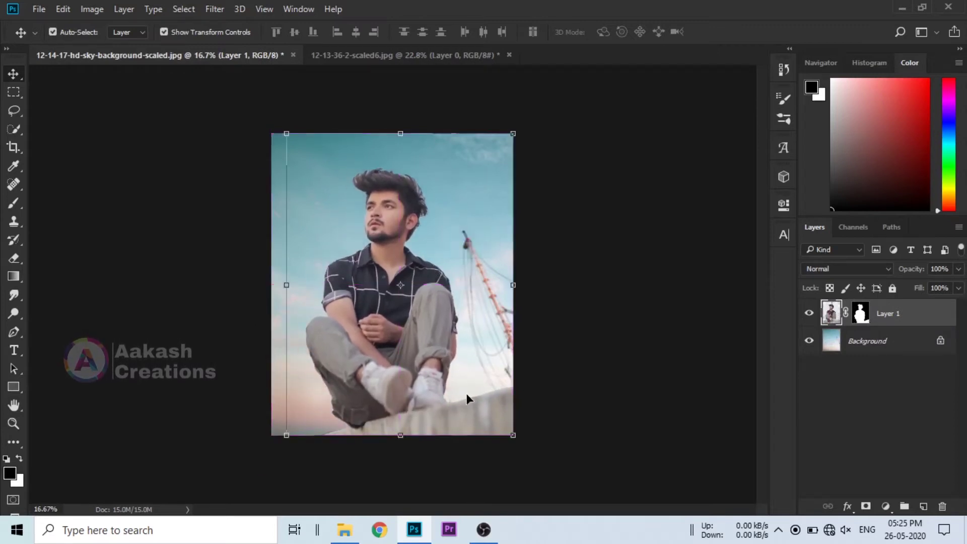
pyautogui.click(573, 312)
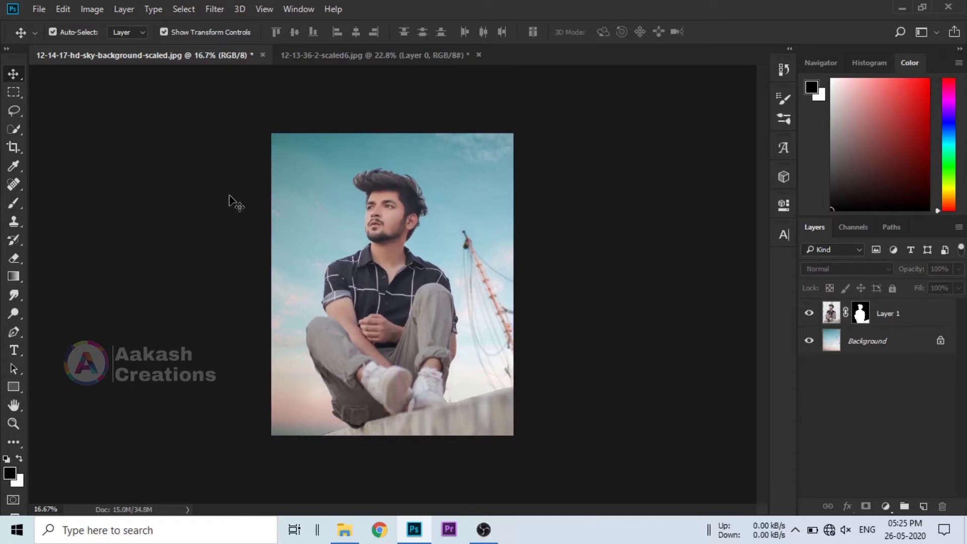
pyautogui.scroll(-1, 230, 207)
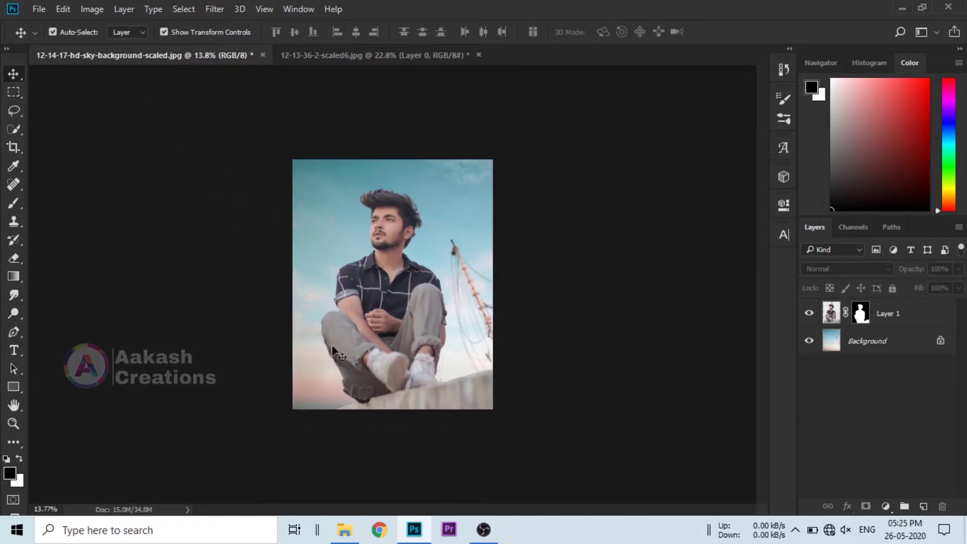
# Step: Place the image 12-15-01-wings-flying-png from the nsb folder into the sky document
pyautogui.click(344, 529)
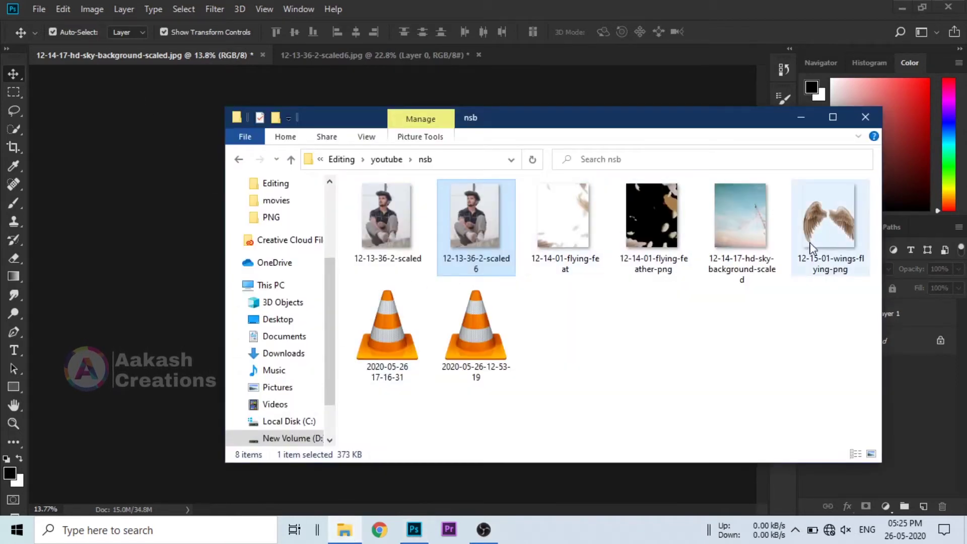
pyautogui.moveTo(826, 214); pyautogui.dragTo(416, 529)
pyautogui.moveTo(416, 528); pyautogui.dragTo(409, 287)
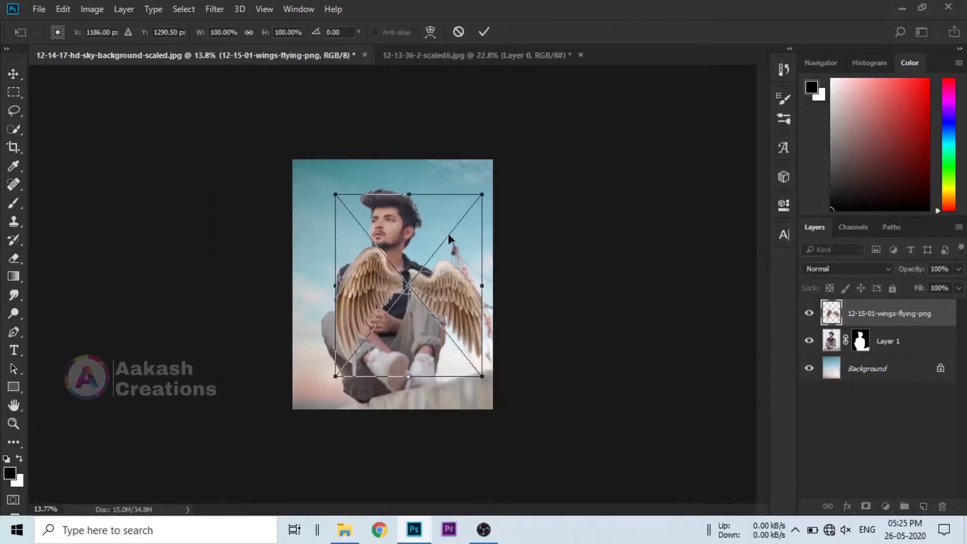
# Step: Scale the wings to about 136% so they span the canvas width and commit the placement
pyautogui.moveTo(475, 199); pyautogui.dragTo(506, 160)
pyautogui.moveTo(458, 267); pyautogui.dragTo(411, 302)
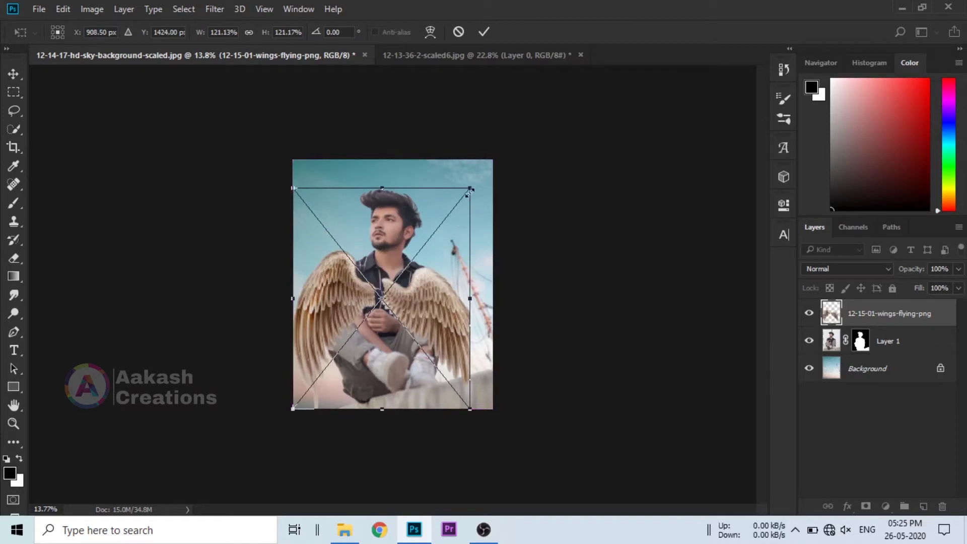
pyautogui.moveTo(470, 188); pyautogui.dragTo(495, 165)
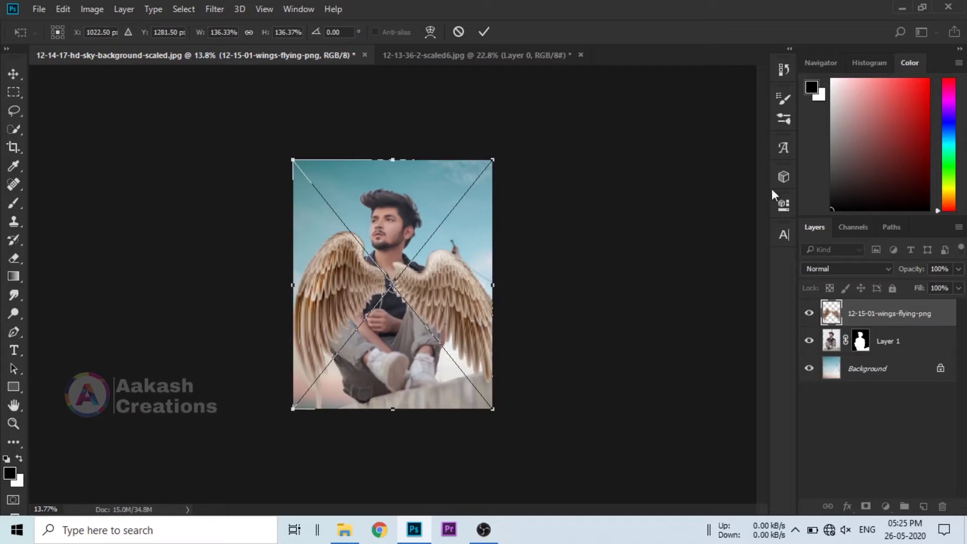
pyautogui.click(482, 32)
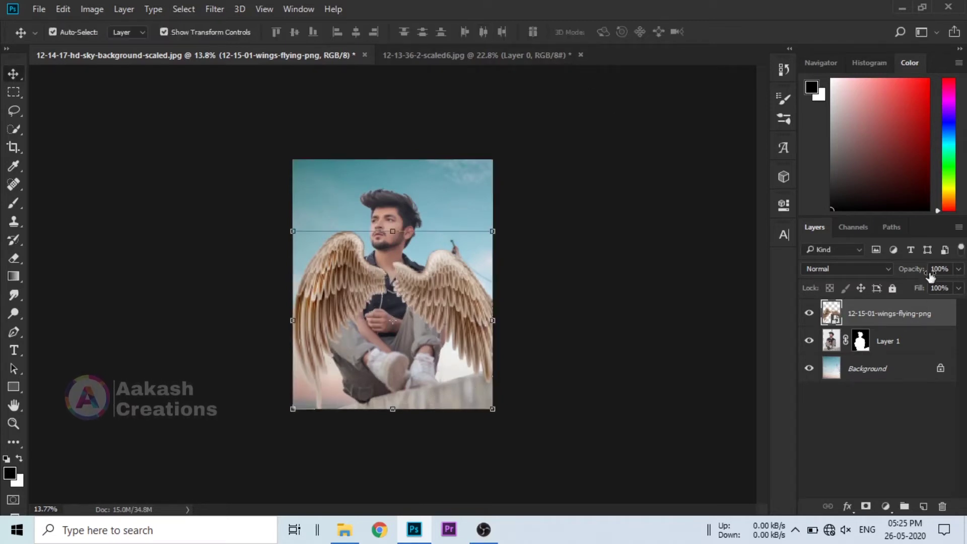
# Step: Reorder the wings layer beneath the man's layer so the wings sit behind his back
pyautogui.moveTo(939, 323); pyautogui.dragTo(937, 346)
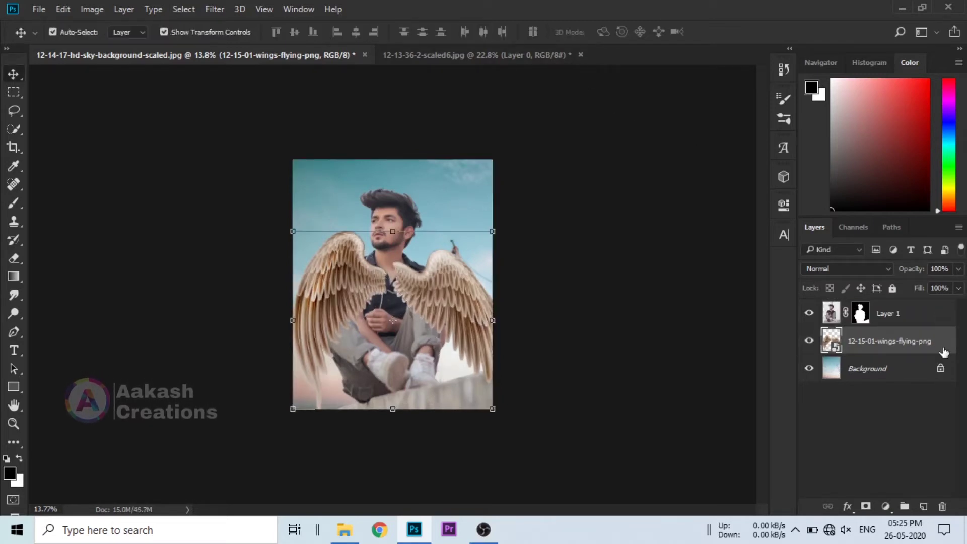
pyautogui.click(497, 399)
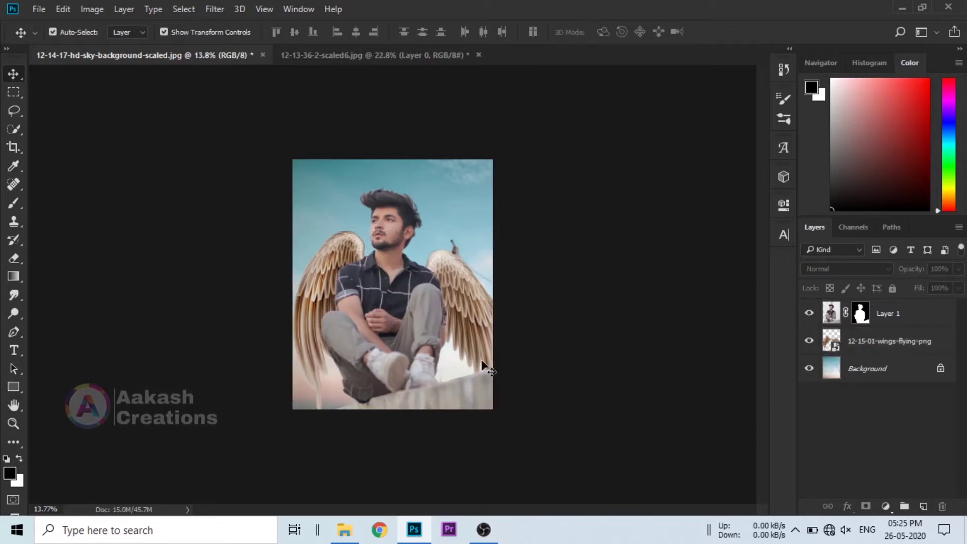
pyautogui.scroll(5, 449, 332)
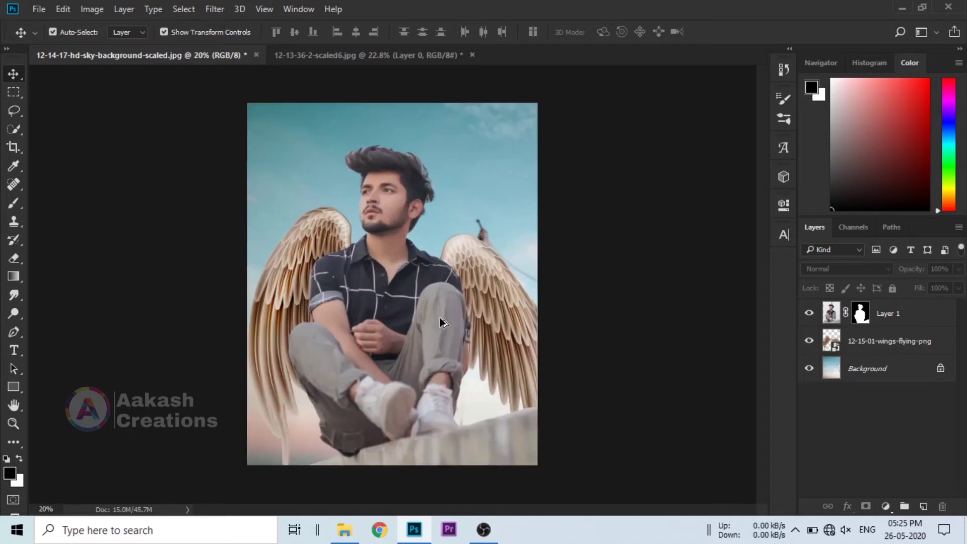
pyautogui.scroll(1, 427, 358)
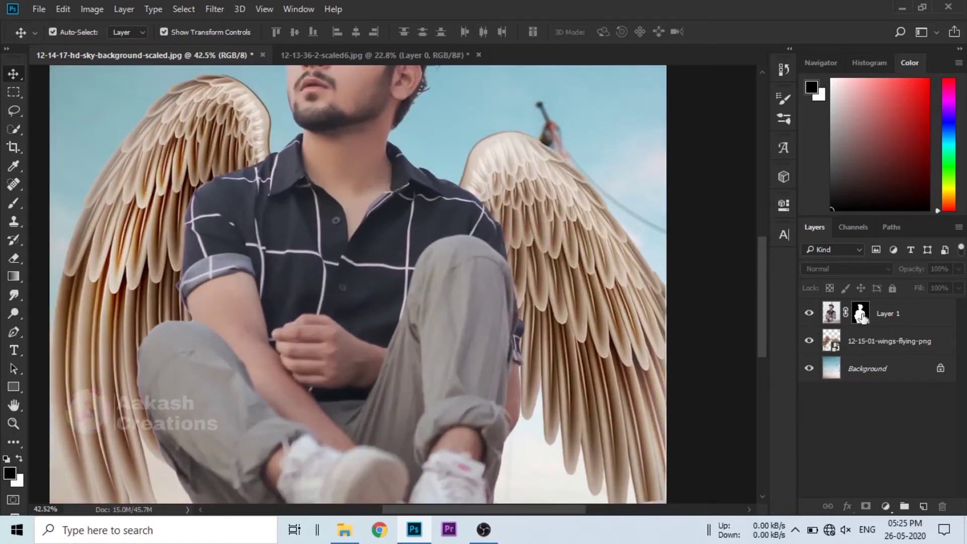
# Step: Apply the layer mask of the man's layer permanently
pyautogui.rightClick(861, 315)
pyautogui.click(852, 355)
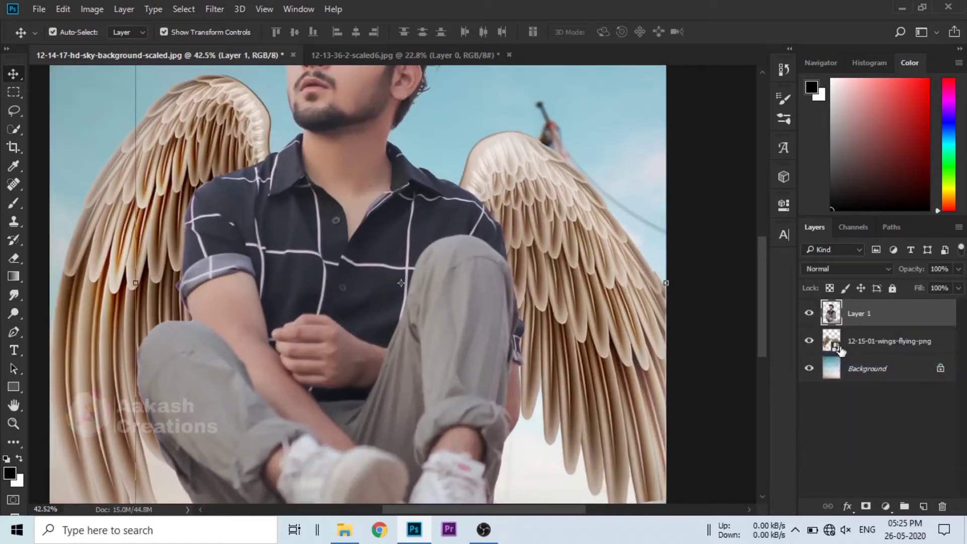
pyautogui.scroll(2, 488, 282)
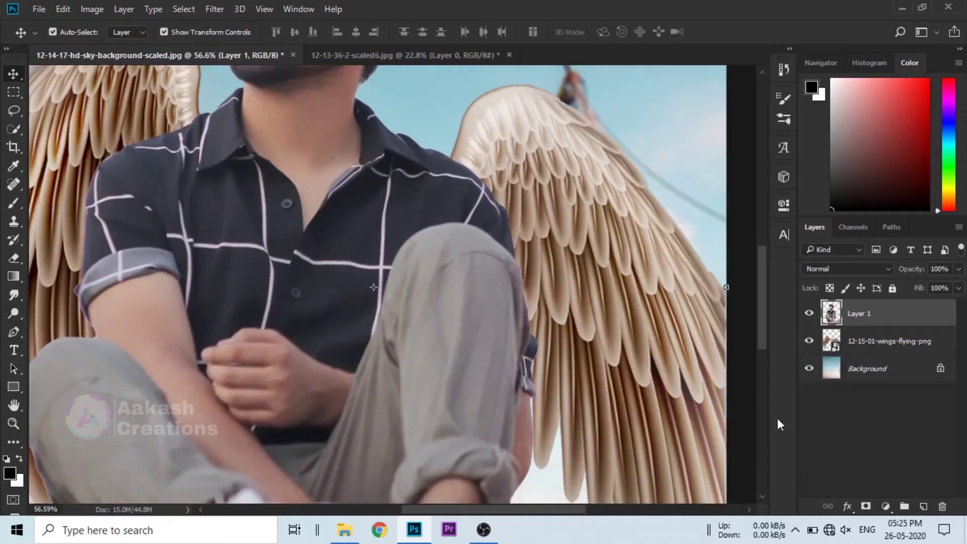
# Step: Add an empty layer above the wings layer, and rasterize the wings smart object for use with the Burn tool
pyautogui.click(896, 352)
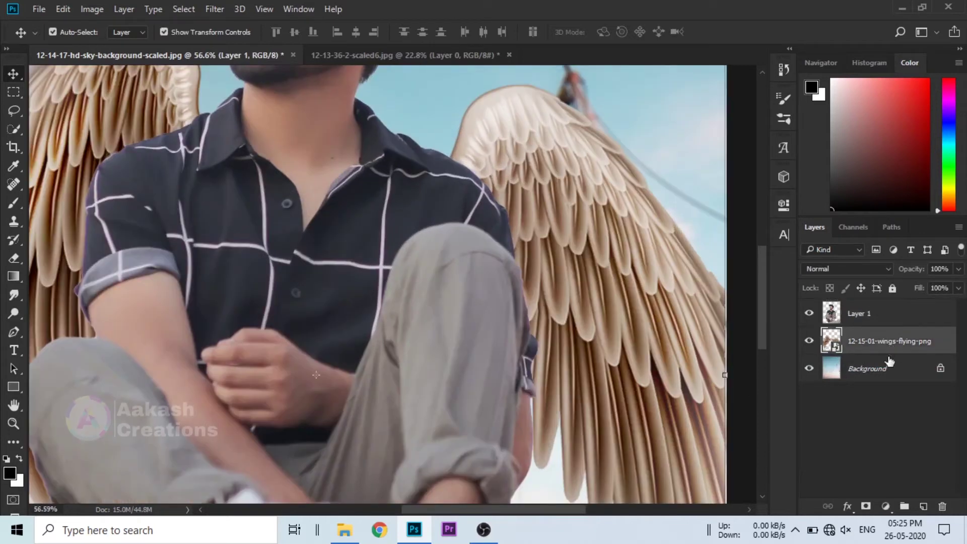
pyautogui.click(924, 506)
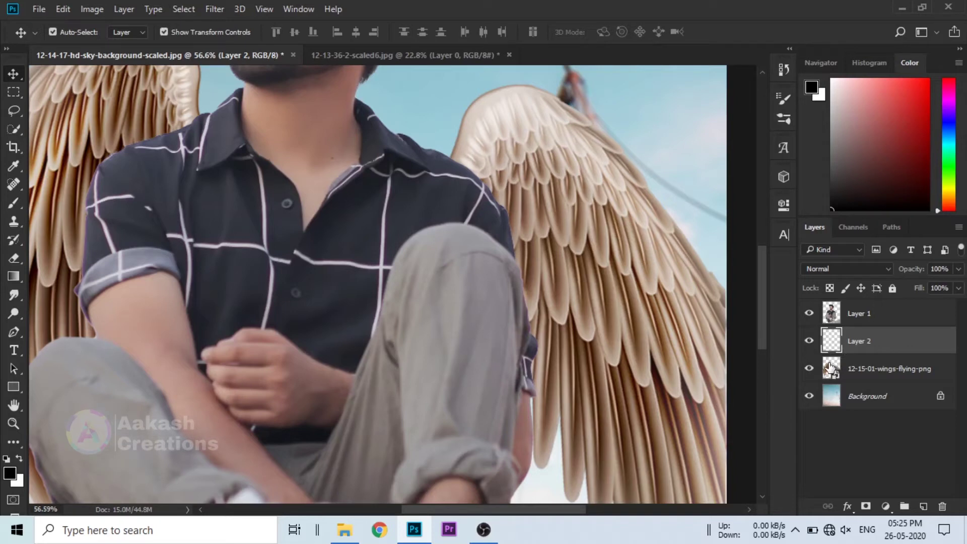
pyautogui.click(830, 368)
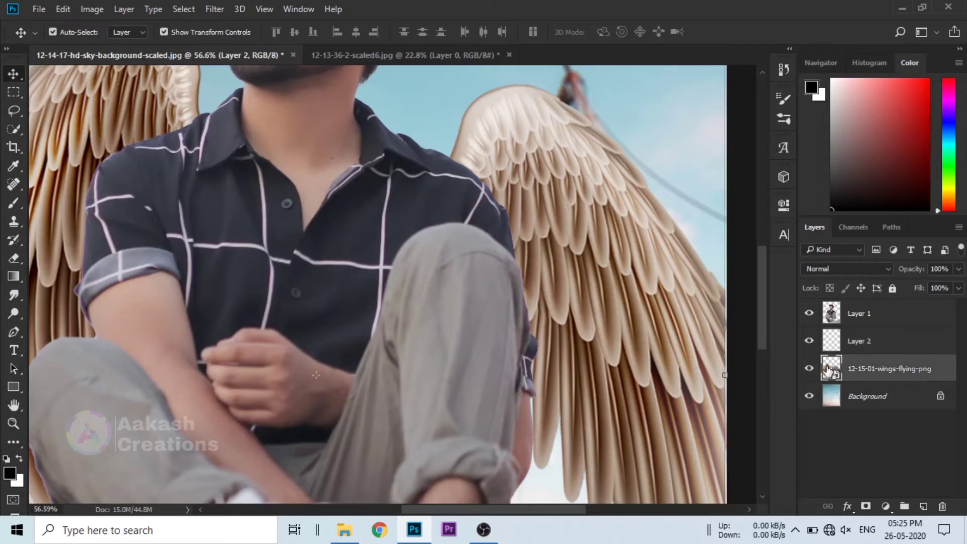
pyautogui.click(12, 313)
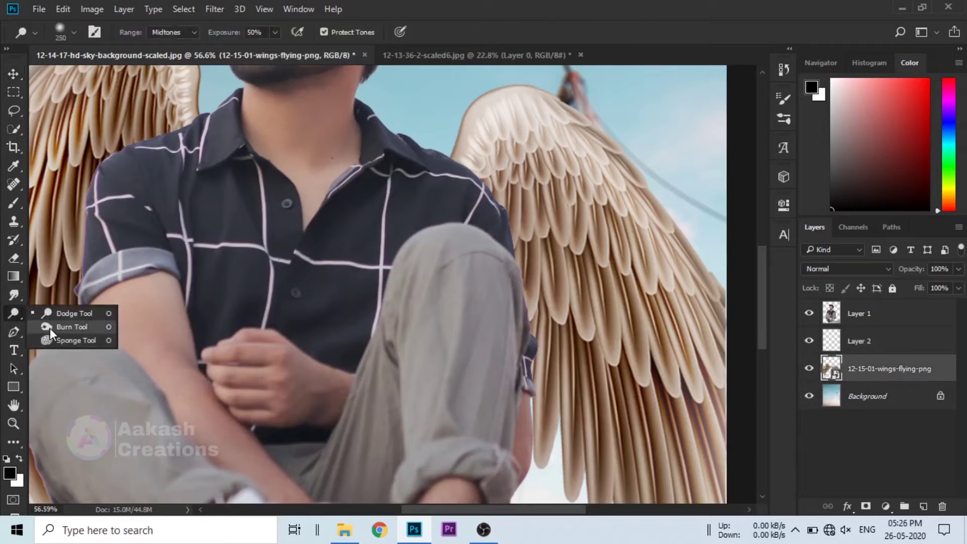
pyautogui.click(70, 327)
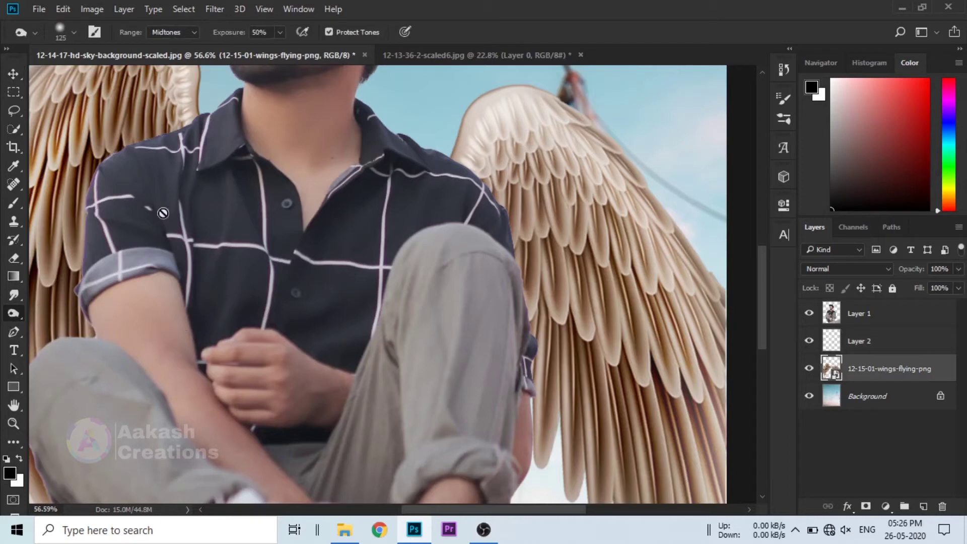
pyautogui.click(120, 143)
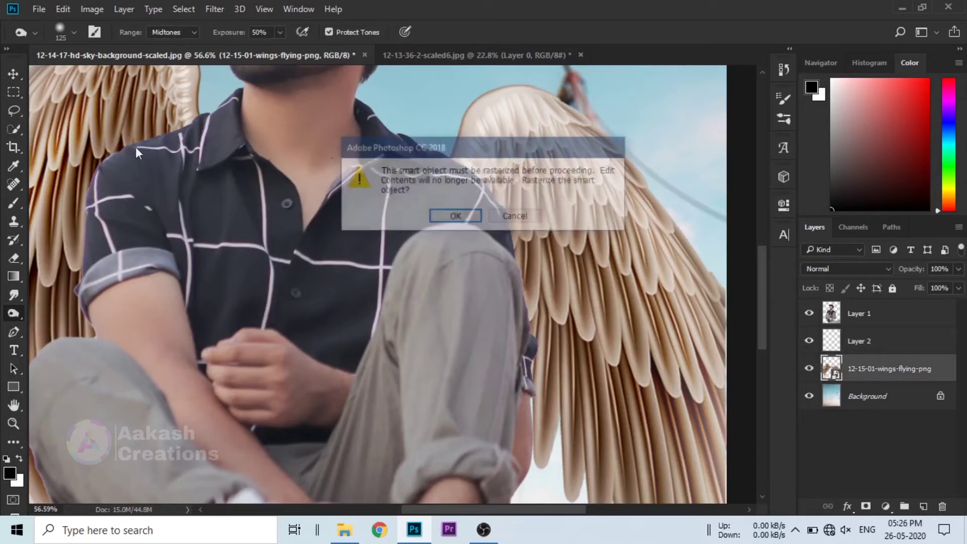
pyautogui.click(444, 220)
# Step: Burn the midtones of the wing feathers beside the man's rolled sleeve and shoulder with a 175 px brush at 50% exposure
pyautogui.scroll(5, 86, 244)
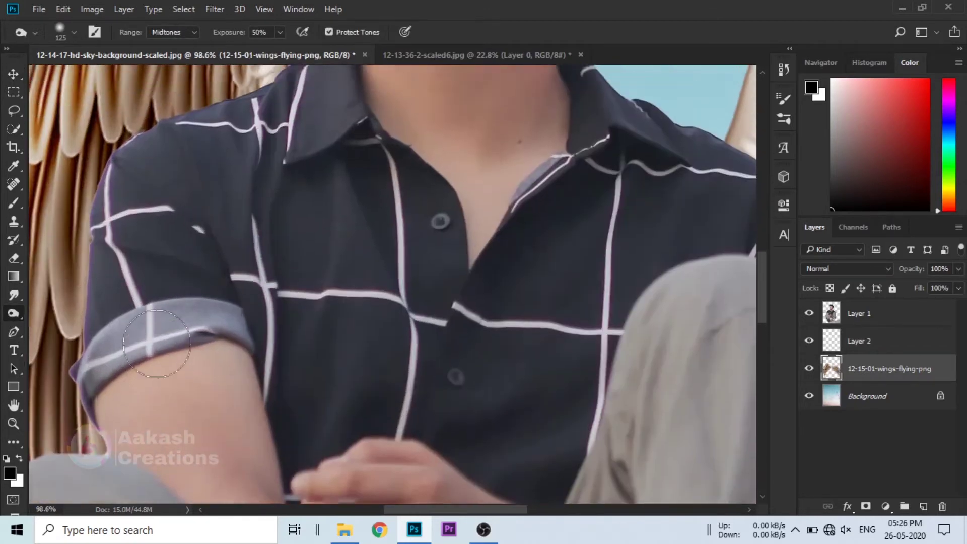
pyautogui.scroll(5, 161, 340)
pyautogui.hscroll(-5, 217, 328)
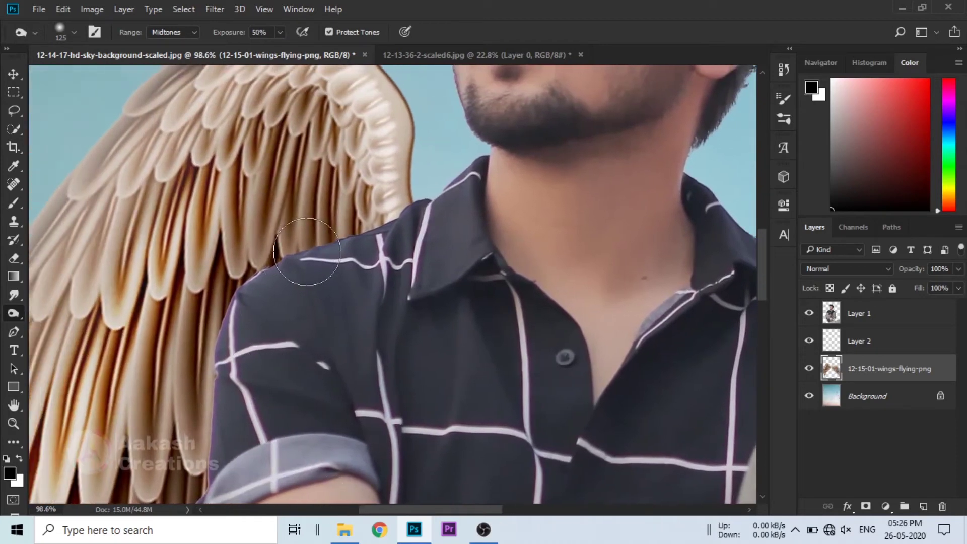
pyautogui.press(']')
pyautogui.press(']')
pyautogui.moveTo(292, 222)
pyautogui.mouseDown()
pyautogui.moveTo(236, 227)
pyautogui.moveTo(156, 415)
pyautogui.moveTo(109, 471)
pyautogui.mouseUp()
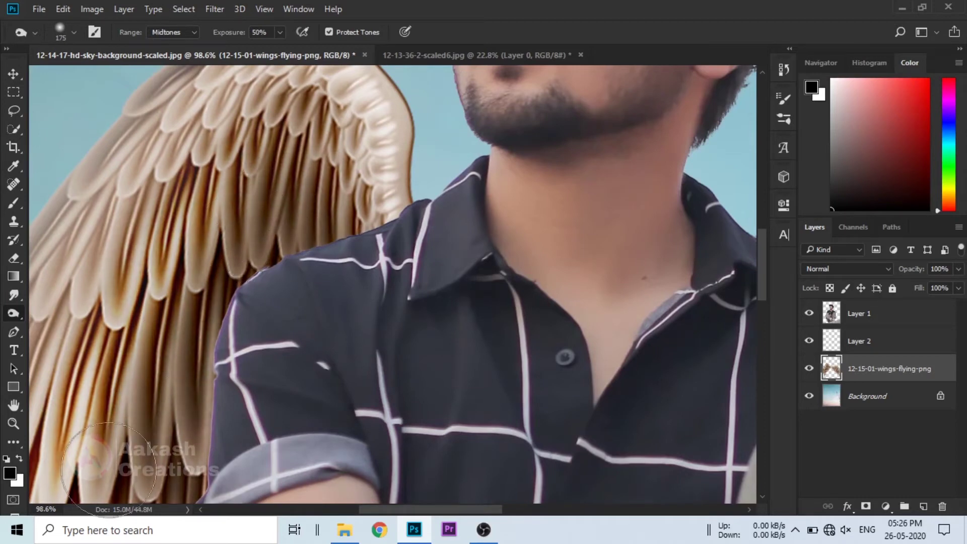
pyautogui.scroll(-8, 167, 408)
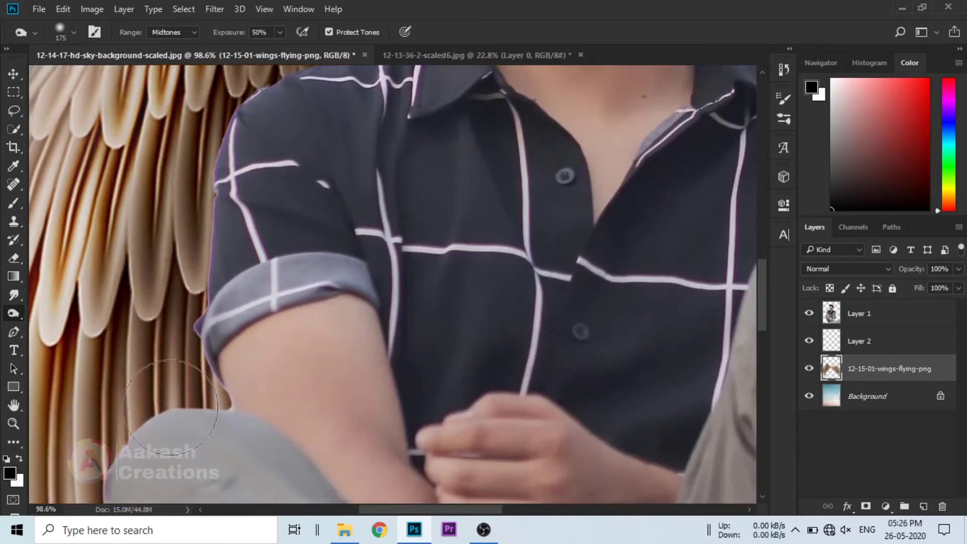
pyautogui.scroll(-3, 170, 408)
pyautogui.moveTo(166, 312)
pyautogui.mouseDown()
pyautogui.moveTo(187, 231)
pyautogui.moveTo(132, 272)
pyautogui.moveTo(174, 191)
pyautogui.mouseUp()
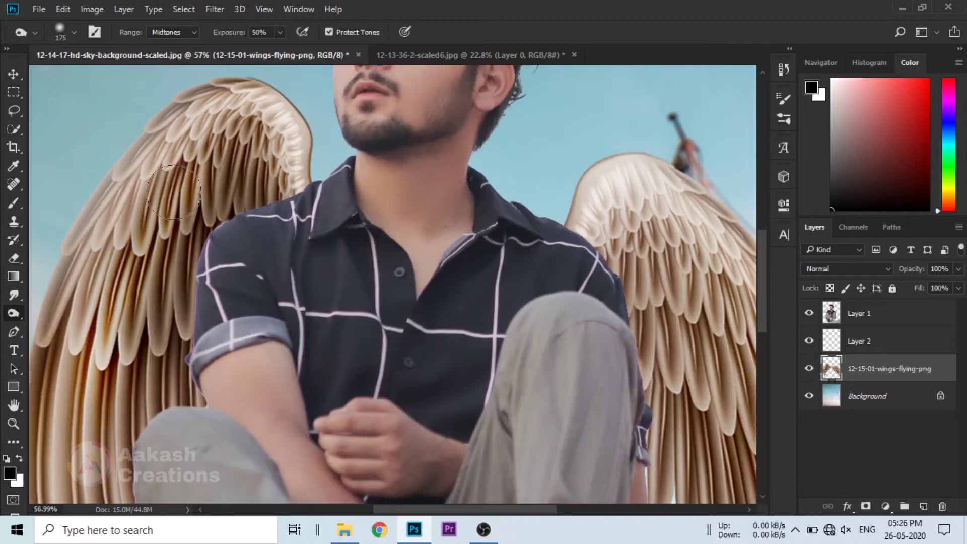
pyautogui.moveTo(182, 145)
pyautogui.mouseDown()
pyautogui.moveTo(267, 141)
pyautogui.moveTo(282, 151)
pyautogui.moveTo(105, 237)
pyautogui.moveTo(55, 398)
pyautogui.mouseUp()
# Step: Darken the feathers across both wings with further Burn strokes, working on the outer edges and the areas near the body
pyautogui.scroll(-3, 56, 397)
pyautogui.scroll(-3, 65, 363)
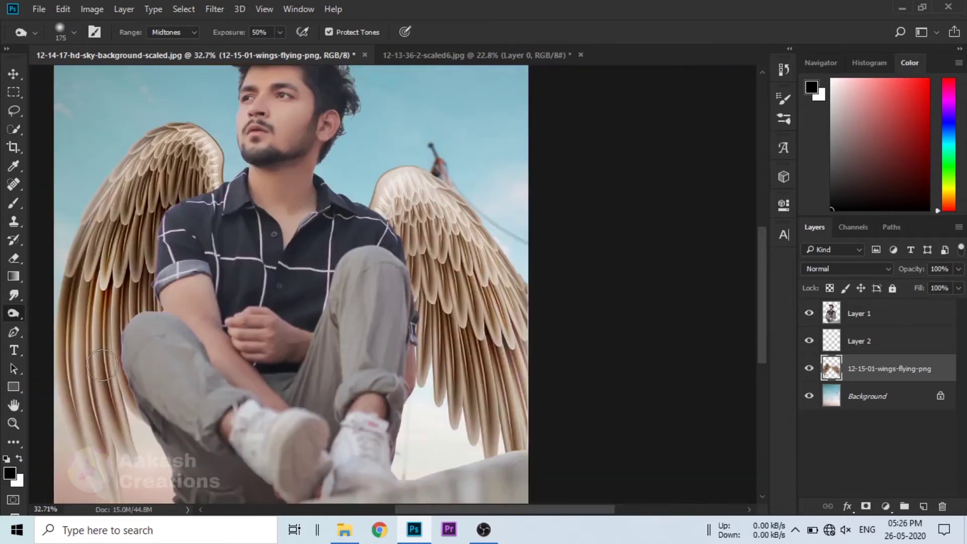
pyautogui.moveTo(81, 341)
pyautogui.mouseDown()
pyautogui.moveTo(87, 475)
pyautogui.moveTo(88, 467)
pyautogui.moveTo(100, 475)
pyautogui.moveTo(118, 348)
pyautogui.moveTo(124, 413)
pyautogui.moveTo(120, 314)
pyautogui.moveTo(87, 423)
pyautogui.moveTo(149, 174)
pyautogui.mouseUp()
pyautogui.moveTo(394, 216)
pyautogui.mouseDown()
pyautogui.moveTo(404, 182)
pyautogui.moveTo(417, 195)
pyautogui.moveTo(369, 230)
pyautogui.mouseUp()
pyautogui.moveTo(457, 236)
pyautogui.mouseDown()
pyautogui.moveTo(524, 340)
pyautogui.moveTo(453, 246)
pyautogui.moveTo(539, 391)
pyautogui.moveTo(491, 333)
pyautogui.moveTo(500, 421)
pyautogui.moveTo(520, 434)
pyautogui.moveTo(496, 358)
pyautogui.moveTo(452, 324)
pyautogui.moveTo(446, 302)
pyautogui.moveTo(487, 426)
pyautogui.moveTo(447, 372)
pyautogui.moveTo(446, 396)
pyautogui.moveTo(401, 212)
pyautogui.mouseUp()
pyautogui.moveTo(470, 238); pyautogui.dragTo(514, 345)
pyautogui.moveTo(147, 282)
pyautogui.mouseDown()
pyautogui.moveTo(100, 297)
pyautogui.moveTo(93, 337)
pyautogui.mouseUp()
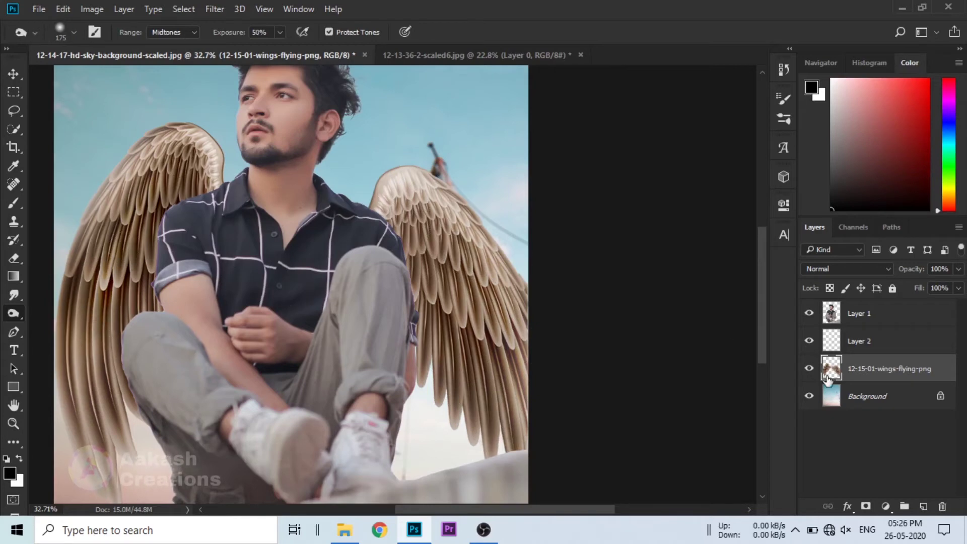
# Step: Burn the folds and shadows of the shirt on the man's layer, reducing the brush to 125 px
pyautogui.click(831, 317)
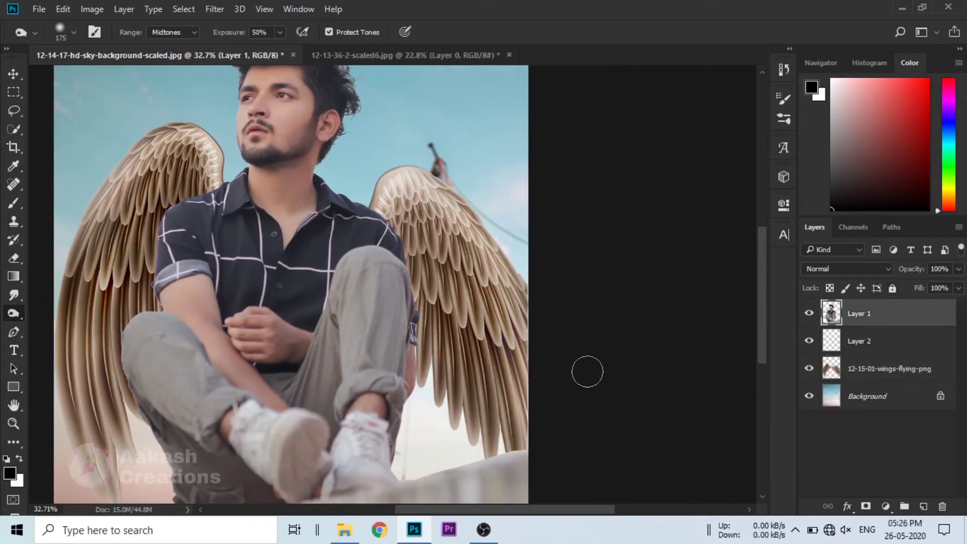
pyautogui.moveTo(201, 218)
pyautogui.mouseDown()
pyautogui.moveTo(194, 249)
pyautogui.moveTo(255, 324)
pyautogui.moveTo(259, 281)
pyautogui.moveTo(330, 333)
pyautogui.mouseUp()
pyautogui.scroll(3, 320, 339)
pyautogui.scroll(2, 324, 334)
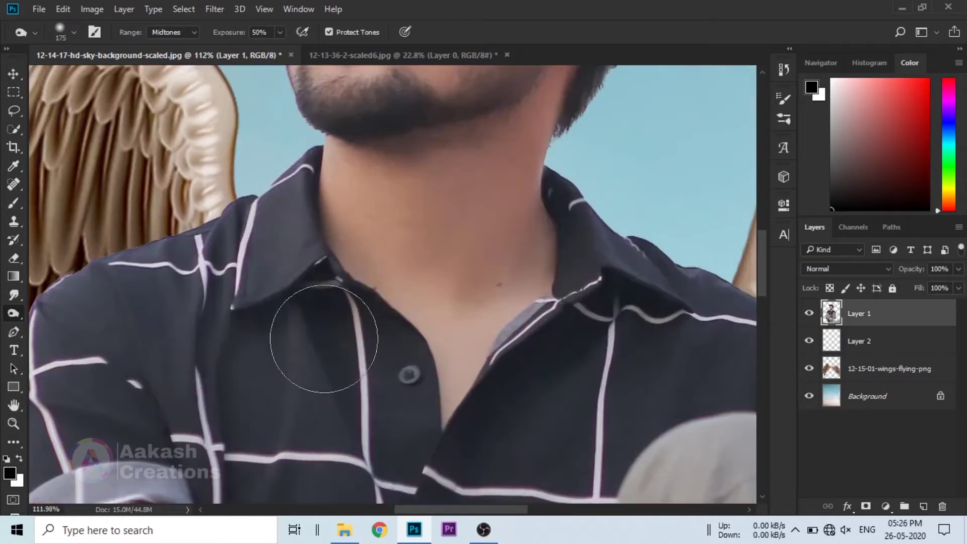
pyautogui.press('[')
pyautogui.press('[')
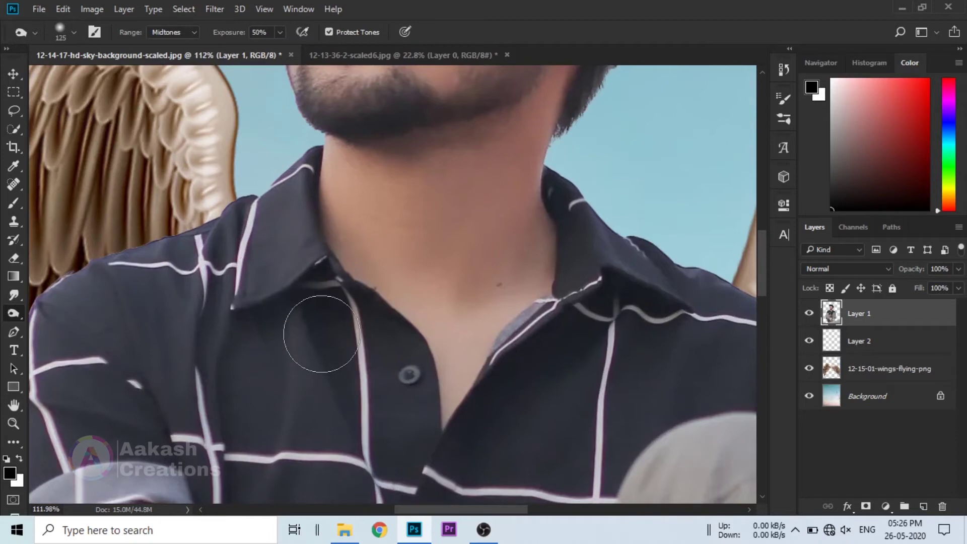
pyautogui.scroll(-2, 249, 334)
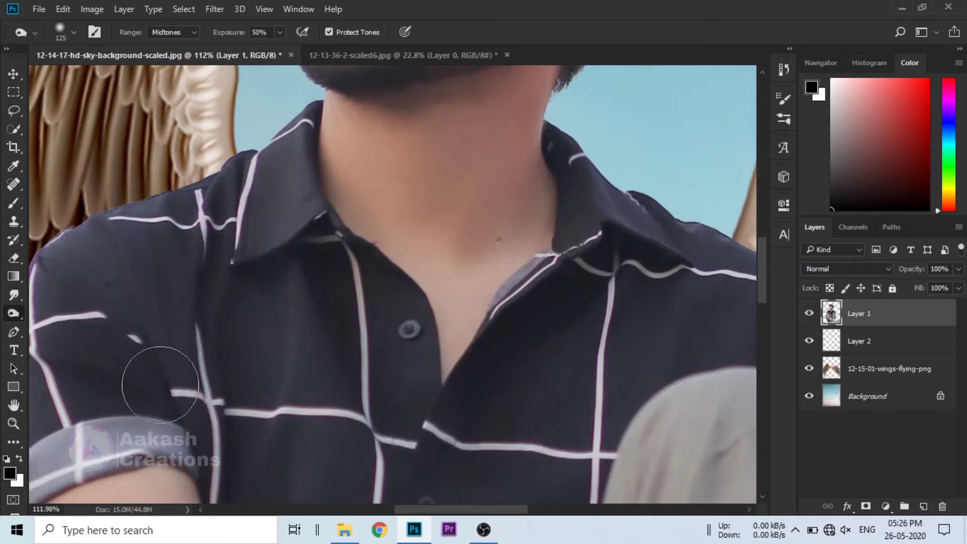
pyautogui.scroll(-3, 151, 389)
pyautogui.scroll(-3, 324, 395)
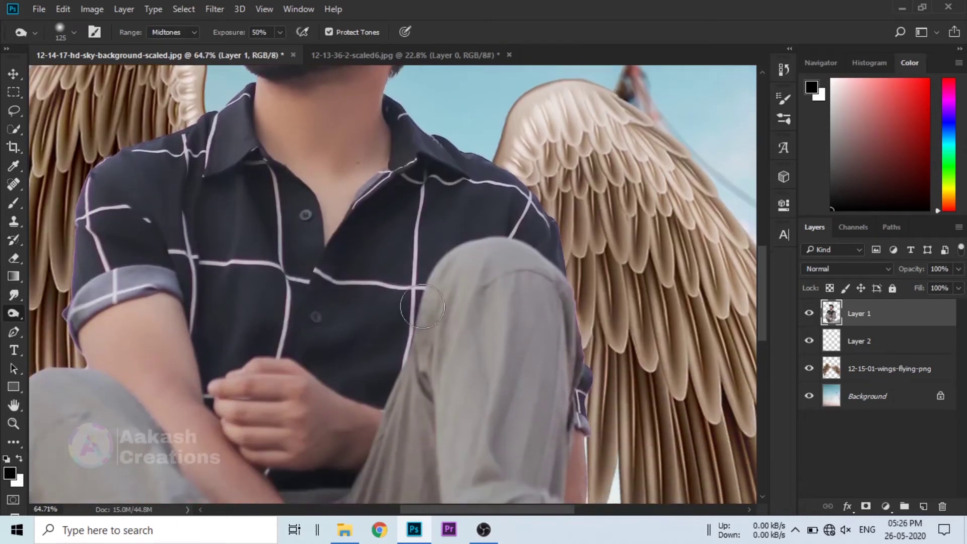
# Step: Burn the shaded folds of the grey trousers between the legs and under the thigh with the 125 px brush
pyautogui.scroll(-3, 389, 454)
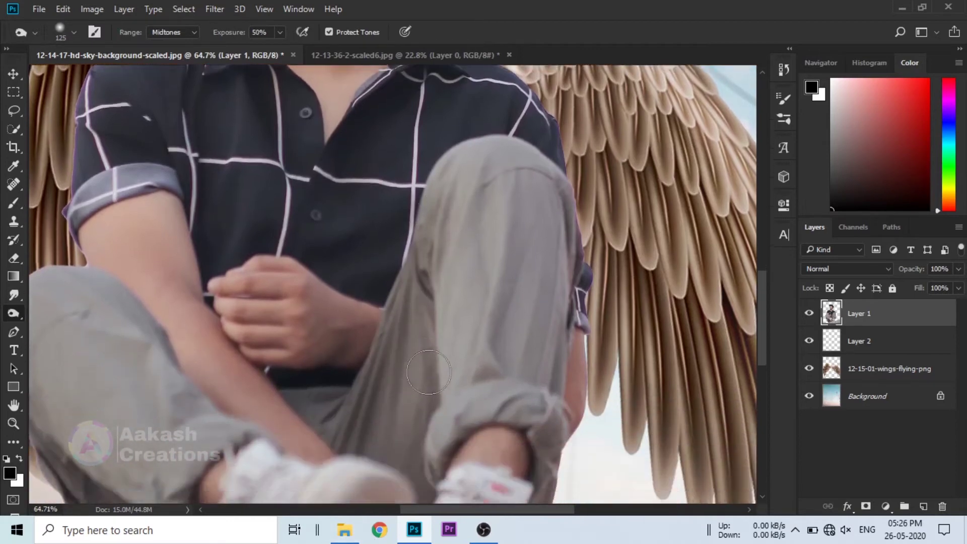
pyautogui.moveTo(387, 381); pyautogui.dragTo(408, 251)
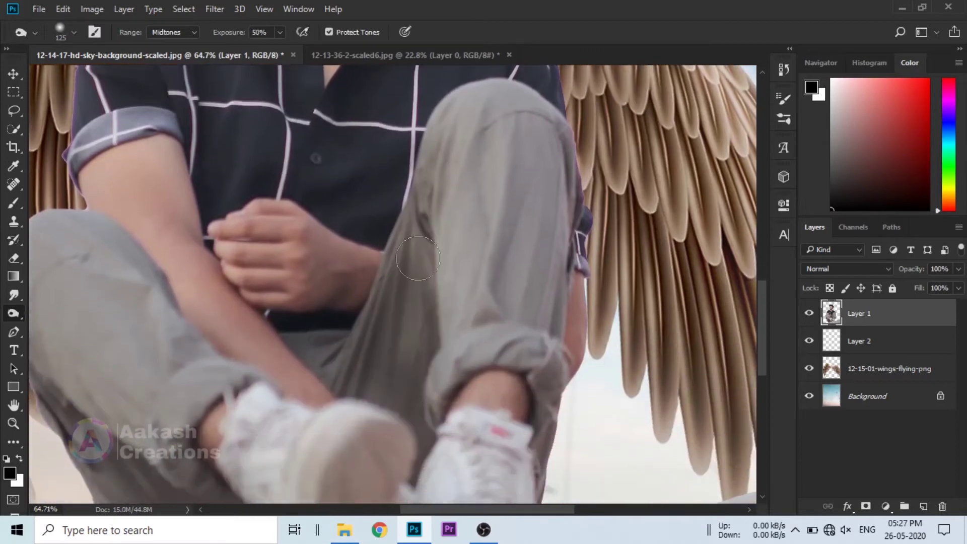
pyautogui.scroll(-2, 227, 388)
pyautogui.moveTo(39, 289)
pyautogui.mouseDown()
pyautogui.moveTo(56, 282)
pyautogui.moveTo(212, 367)
pyautogui.moveTo(237, 398)
pyautogui.moveTo(199, 473)
pyautogui.mouseUp()
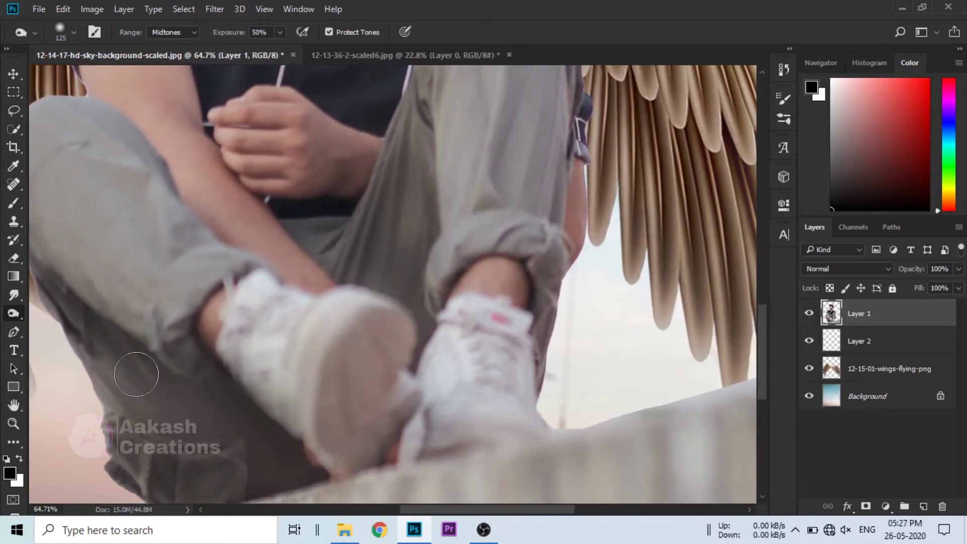
pyautogui.moveTo(138, 376); pyautogui.dragTo(210, 492)
pyautogui.moveTo(360, 352)
pyautogui.mouseDown()
pyautogui.moveTo(324, 406)
pyautogui.moveTo(362, 480)
pyautogui.moveTo(361, 315)
pyautogui.moveTo(382, 411)
pyautogui.moveTo(358, 439)
pyautogui.moveTo(378, 406)
pyautogui.moveTo(448, 437)
pyautogui.moveTo(486, 441)
pyautogui.moveTo(367, 431)
pyautogui.moveTo(230, 351)
pyautogui.moveTo(311, 426)
pyautogui.moveTo(294, 438)
pyautogui.mouseUp()
# Step: Enlarge the Burn brush to 700 px and darken the wall beneath the seated man
pyautogui.scroll(-5, 295, 438)
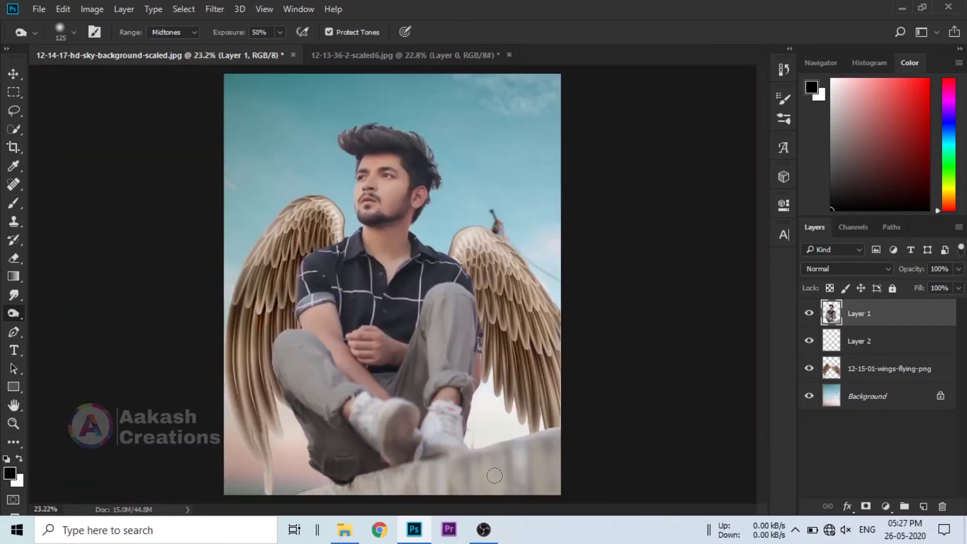
pyautogui.press(']')
pyautogui.press(']')
pyautogui.press(']')
pyautogui.press(']')
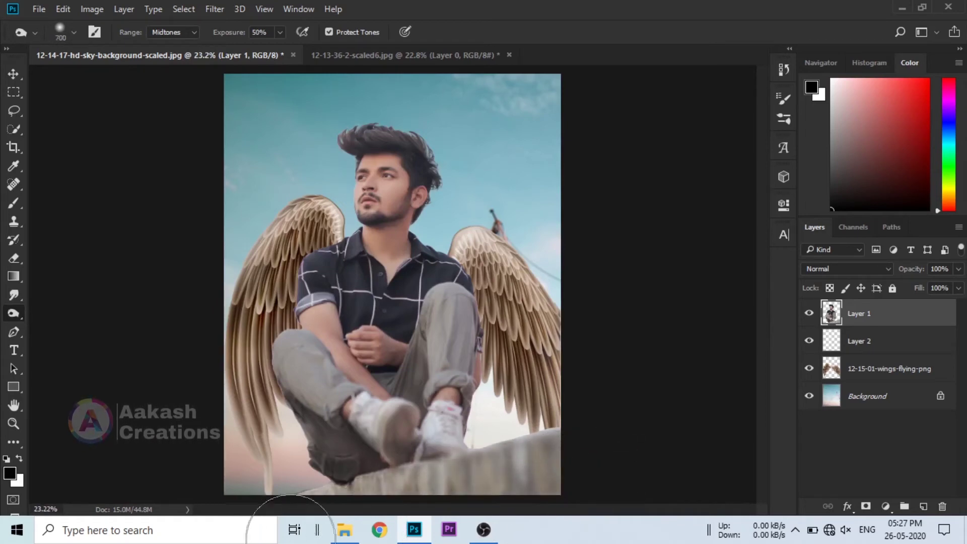
pyautogui.moveTo(510, 498)
pyautogui.mouseDown()
pyautogui.moveTo(517, 457)
pyautogui.moveTo(524, 479)
pyautogui.moveTo(322, 483)
pyautogui.mouseUp()
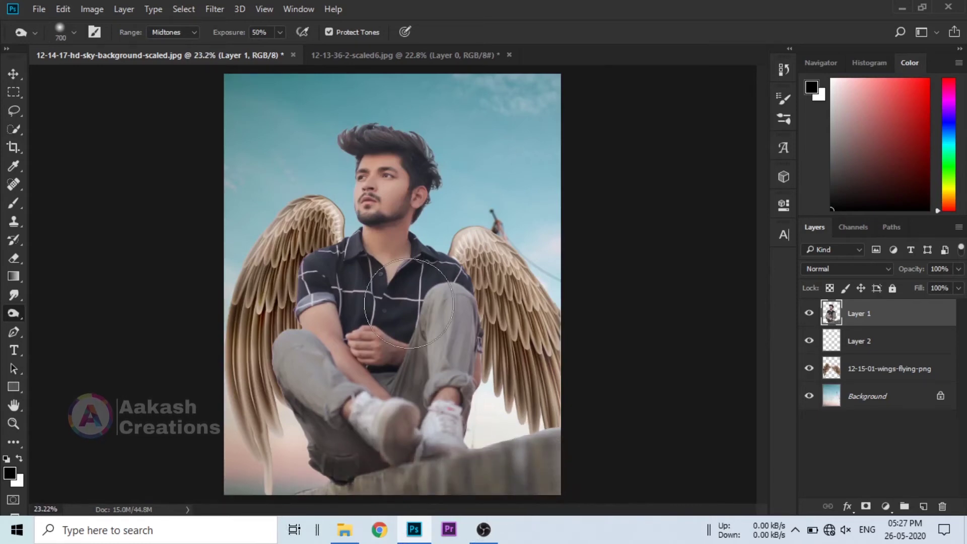
# Step: Reduce the Burn brush to 72 px and darken the man's beard along the chin and jawline
pyautogui.scroll(5, 402, 299)
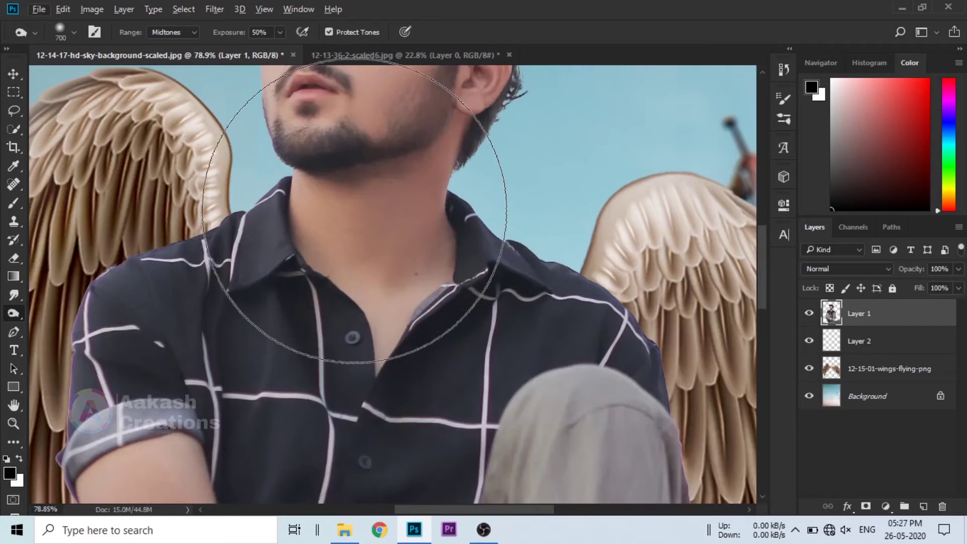
pyautogui.rightClick(350, 219)
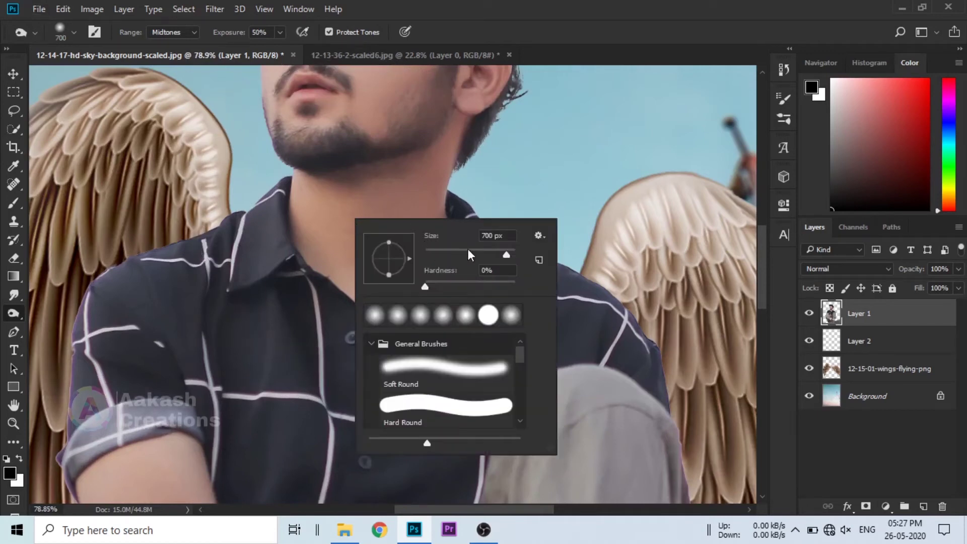
pyautogui.press('Return')
pyautogui.moveTo(302, 170); pyautogui.dragTo(396, 158)
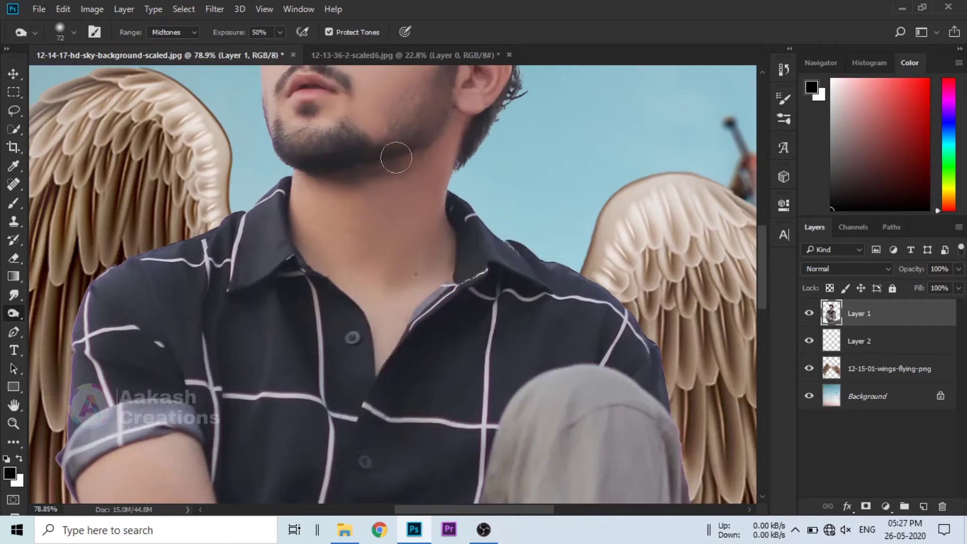
pyautogui.scroll(3, 368, 214)
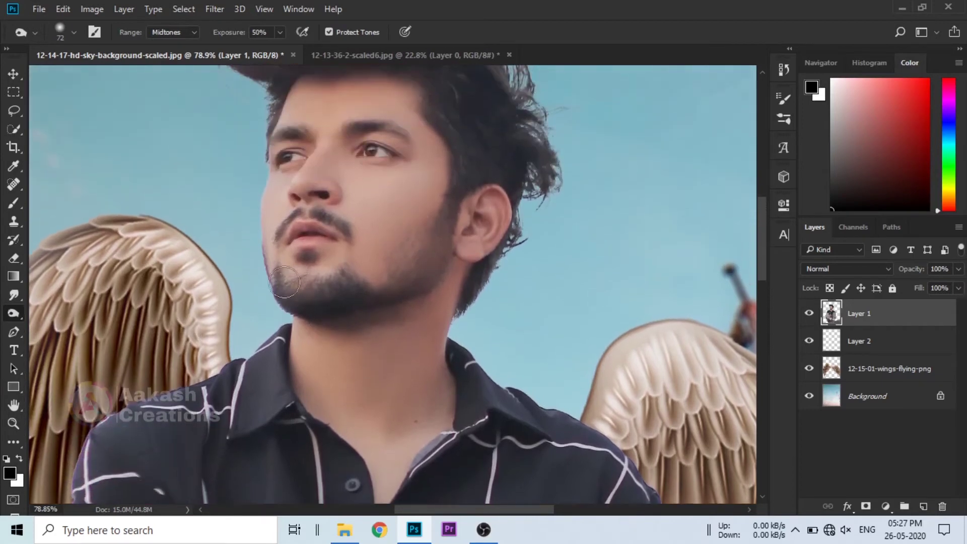
pyautogui.moveTo(284, 282); pyautogui.dragTo(346, 288)
# Step: Burn the shadows in the hair above the forehead and the beard along the cheek and jaw below the ear
pyautogui.scroll(3, 346, 287)
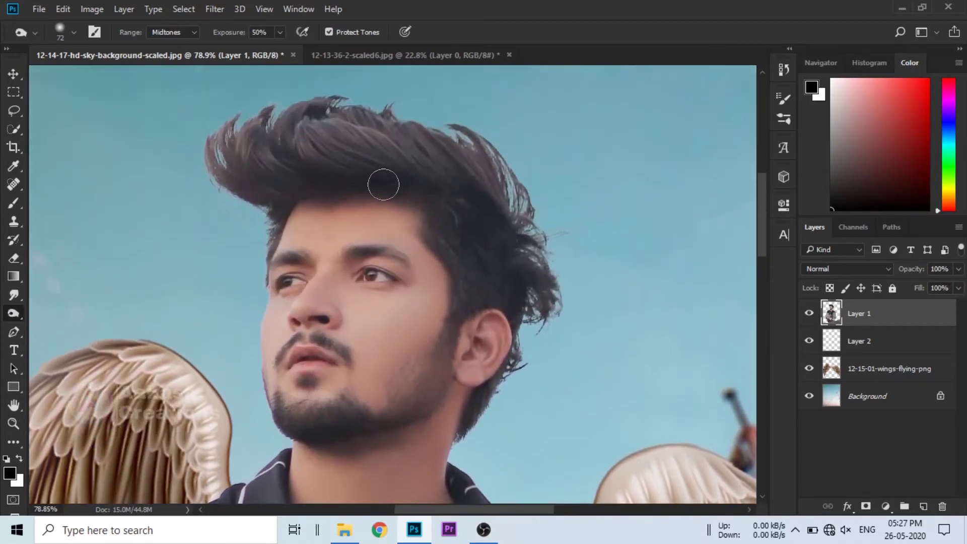
pyautogui.moveTo(257, 189)
pyautogui.mouseDown()
pyautogui.moveTo(298, 146)
pyautogui.moveTo(389, 186)
pyautogui.moveTo(416, 172)
pyautogui.moveTo(280, 175)
pyautogui.mouseUp()
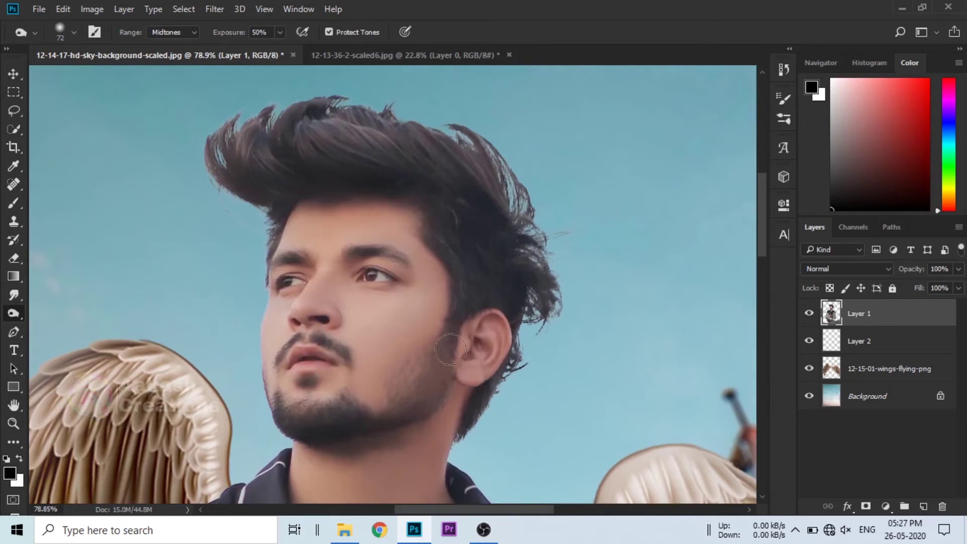
pyautogui.moveTo(461, 363)
pyautogui.mouseDown()
pyautogui.moveTo(443, 348)
pyautogui.moveTo(392, 416)
pyautogui.mouseUp()
pyautogui.moveTo(409, 367)
pyautogui.mouseDown()
pyautogui.moveTo(446, 462)
pyautogui.moveTo(472, 456)
pyautogui.mouseUp()
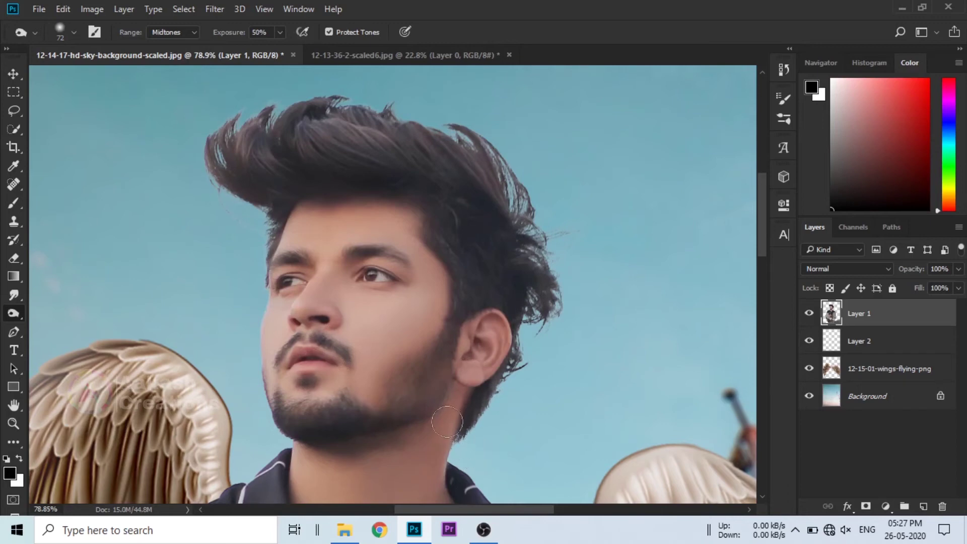
# Step: Switch to the Dodge tool, reduce its soft brush below 150 px and brighten the man's cheek beneath the eye
pyautogui.rightClick(17, 313)
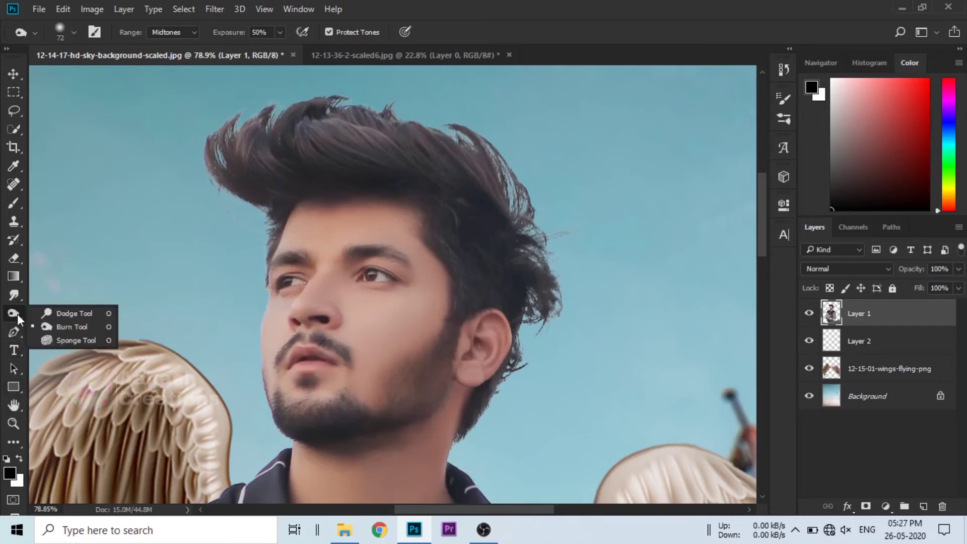
pyautogui.click(62, 314)
pyautogui.press('[')
pyautogui.press('[')
pyautogui.press('[')
pyautogui.scroll(2, 349, 282)
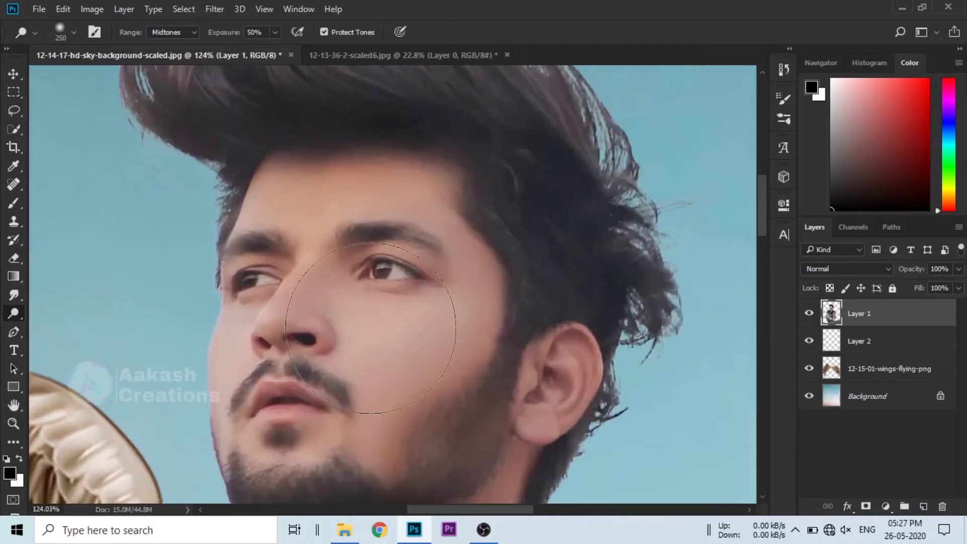
pyautogui.rightClick(387, 335)
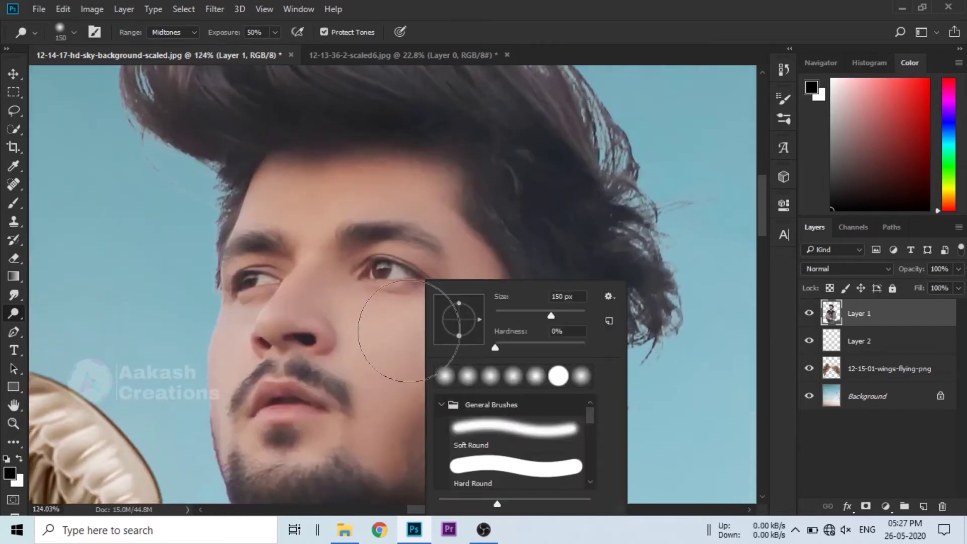
pyautogui.press('Return')
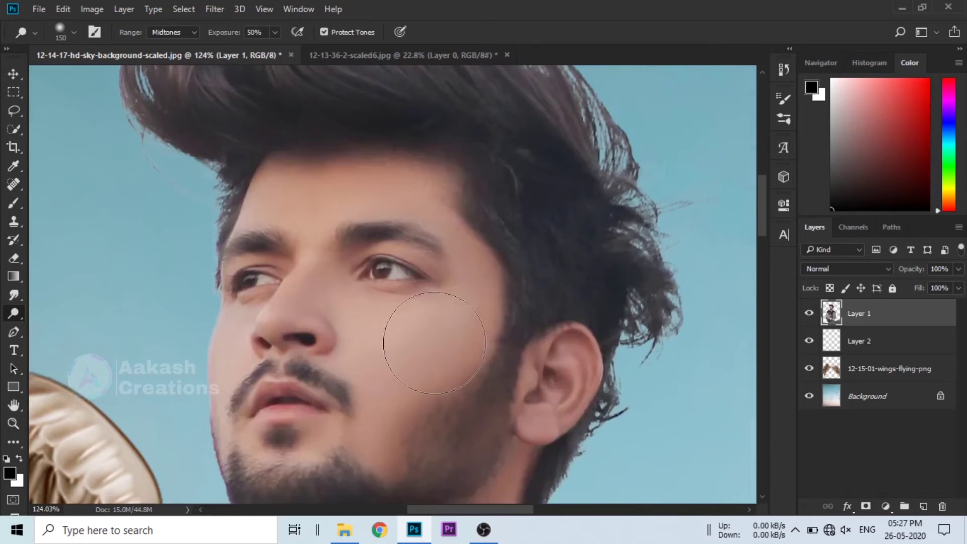
pyautogui.press('[')
pyautogui.press('[')
pyautogui.moveTo(425, 339)
pyautogui.mouseDown()
pyautogui.moveTo(410, 353)
pyautogui.moveTo(397, 407)
pyautogui.mouseUp()
pyautogui.moveTo(427, 360)
pyautogui.mouseDown()
pyautogui.moveTo(401, 371)
pyautogui.moveTo(360, 328)
pyautogui.moveTo(304, 321)
pyautogui.mouseUp()
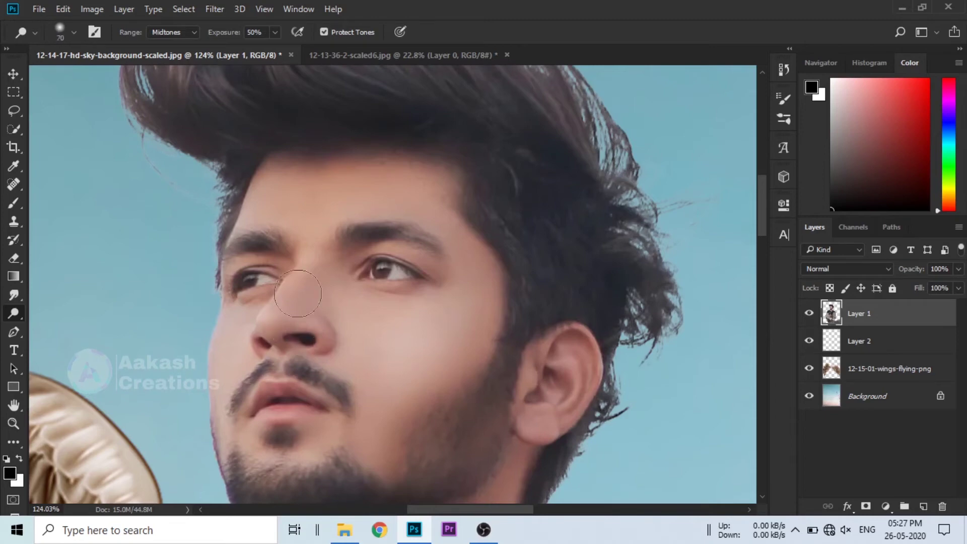
# Step: Dodge the bridge of the nose, the forehead and the area around the brow and outer eye, reducing the brush to 50 px
pyautogui.moveTo(303, 278); pyautogui.dragTo(279, 319)
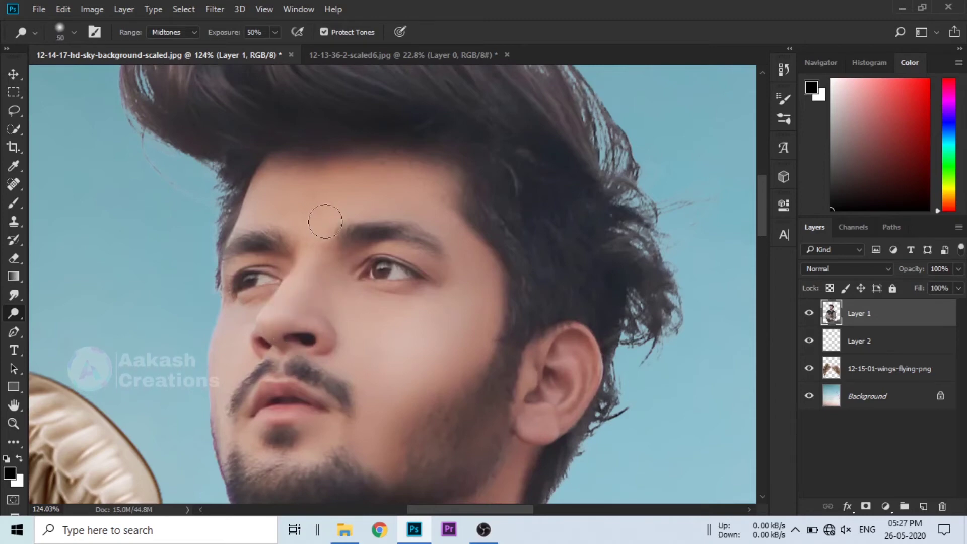
pyautogui.moveTo(326, 221); pyautogui.dragTo(453, 250)
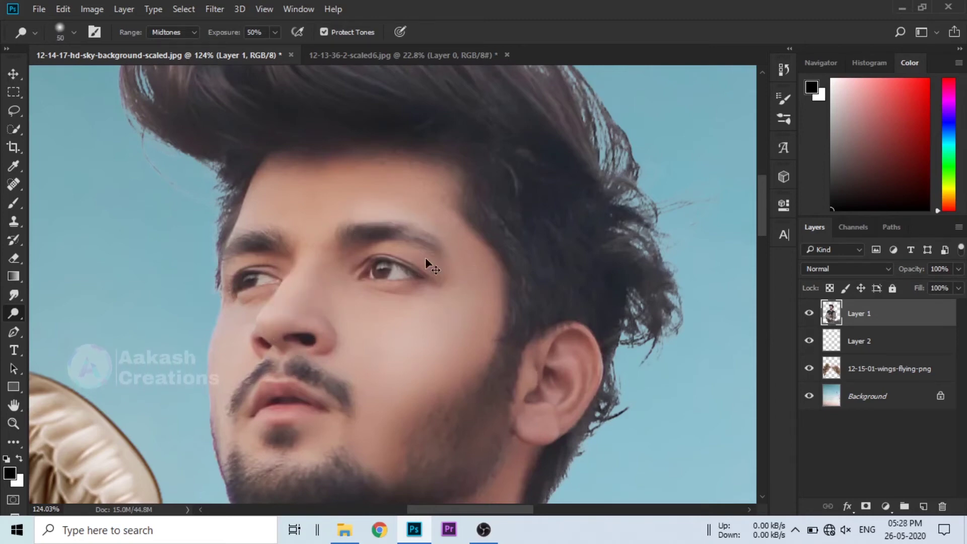
pyautogui.moveTo(389, 216); pyautogui.dragTo(410, 209)
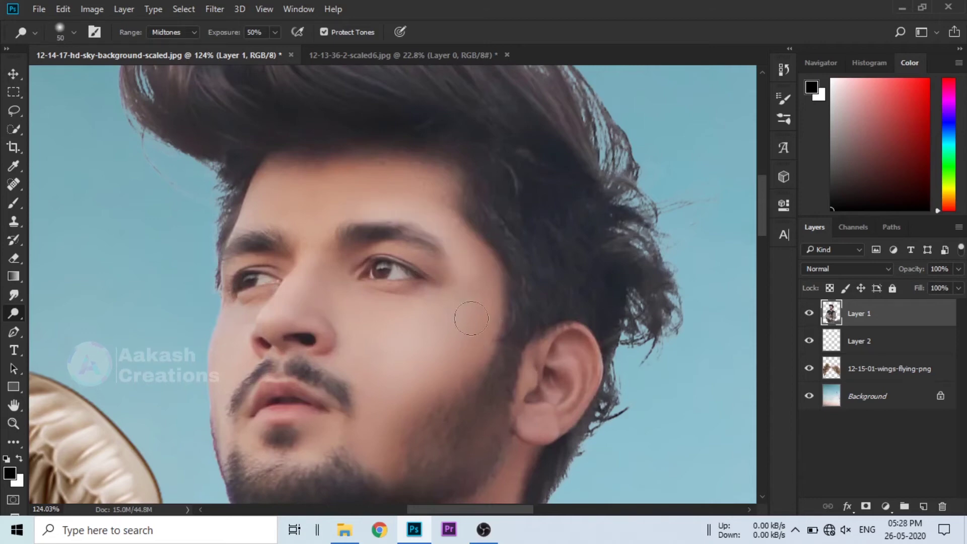
pyautogui.scroll(-3, 462, 316)
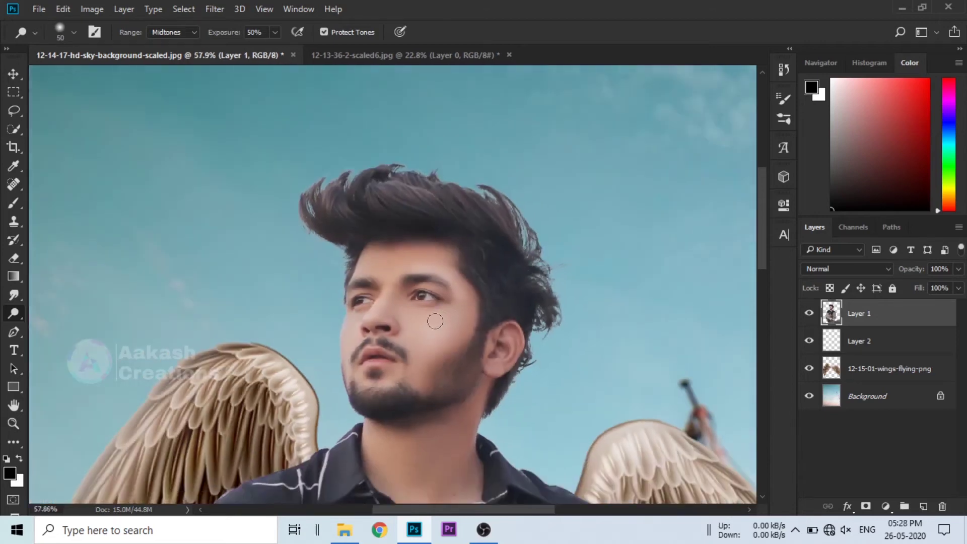
pyautogui.scroll(2, 433, 316)
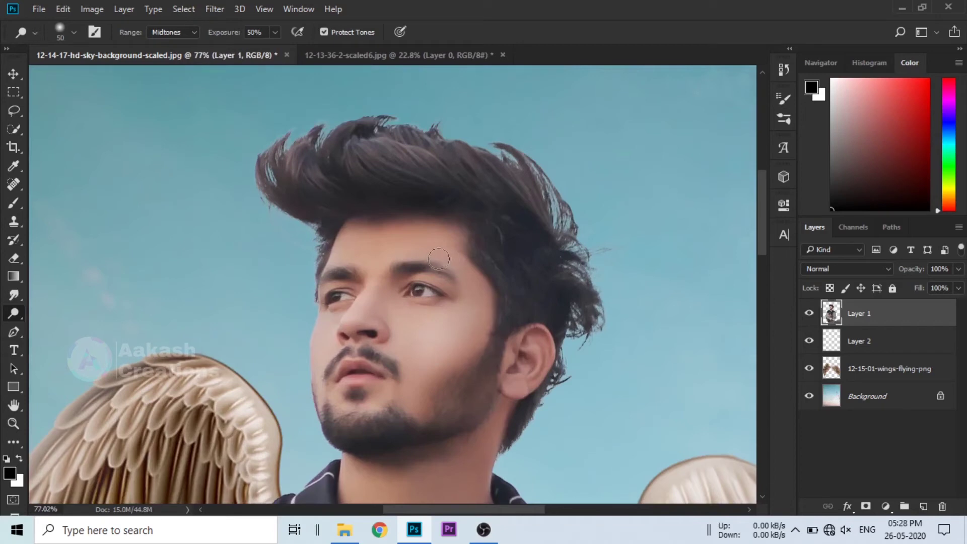
pyautogui.moveTo(420, 261); pyautogui.dragTo(463, 302)
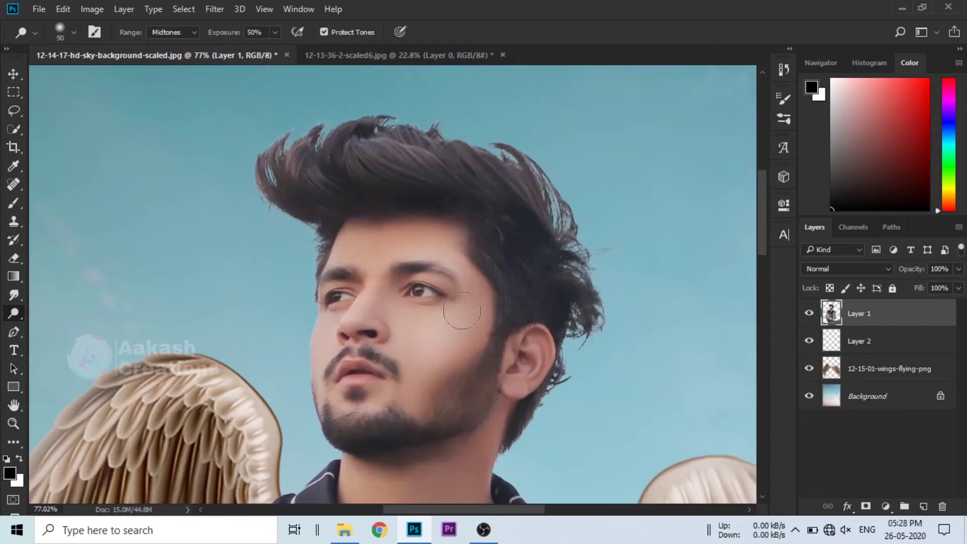
# Step: Dodge the side of the neck, the shirt shoulder and the sleeve with the 90 px brush
pyautogui.scroll(-1, 443, 318)
pyautogui.scroll(-5, 446, 316)
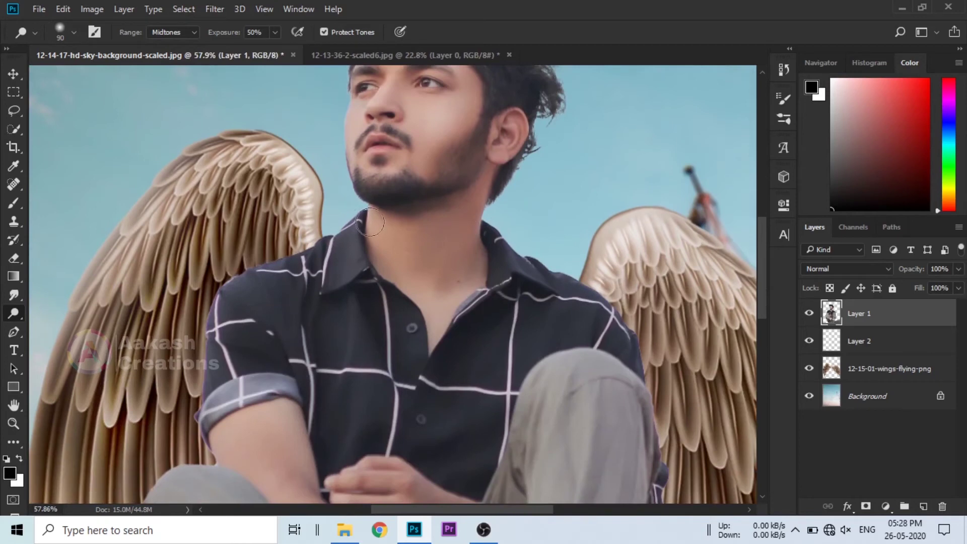
pyautogui.moveTo(371, 223); pyautogui.dragTo(397, 290)
pyautogui.scroll(-1, 403, 319)
pyautogui.moveTo(289, 205)
pyautogui.mouseDown()
pyautogui.moveTo(241, 222)
pyautogui.moveTo(223, 253)
pyautogui.moveTo(217, 347)
pyautogui.mouseUp()
pyautogui.moveTo(220, 254); pyautogui.dragTo(221, 375)
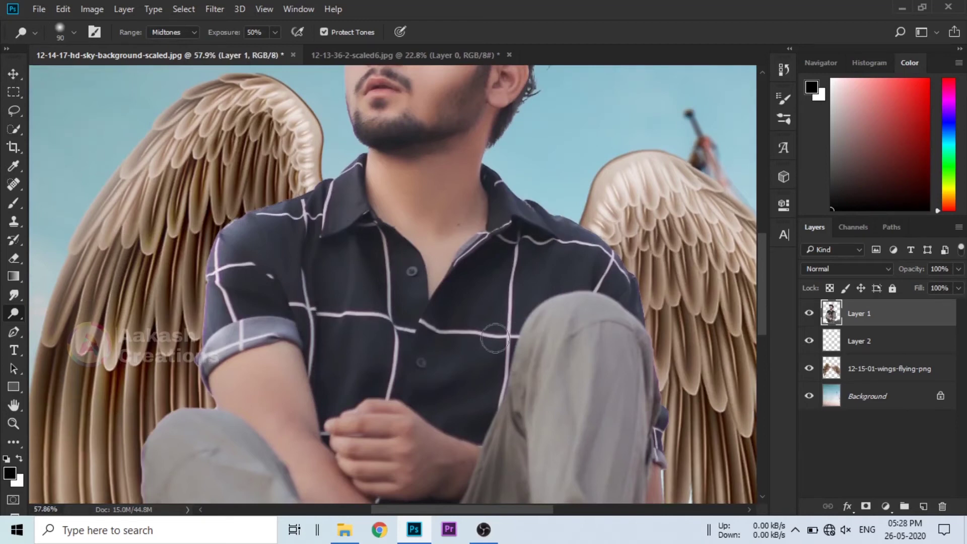
# Step: Enlarge the Dodge brush to 175 px and brighten the grey trousers along both knees and legs
pyautogui.scroll(-3, 506, 336)
pyautogui.moveTo(152, 294)
pyautogui.mouseDown()
pyautogui.moveTo(147, 323)
pyautogui.moveTo(202, 405)
pyautogui.moveTo(186, 376)
pyautogui.mouseUp()
pyautogui.scroll(-2, 187, 374)
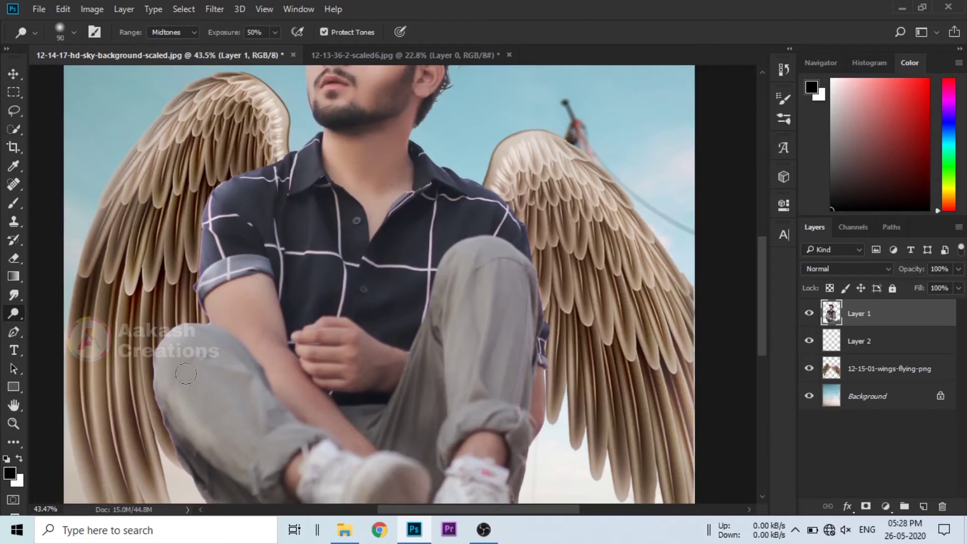
pyautogui.moveTo(187, 349); pyautogui.dragTo(209, 411)
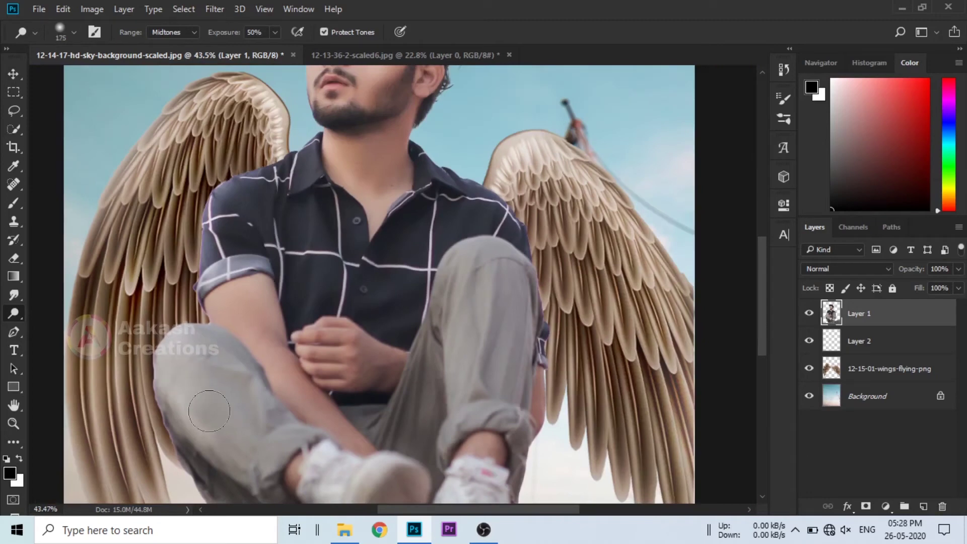
pyautogui.moveTo(456, 258)
pyautogui.mouseDown()
pyautogui.moveTo(487, 244)
pyautogui.moveTo(509, 276)
pyautogui.moveTo(532, 381)
pyautogui.mouseUp()
# Step: Dodge the white shoes, the forearm and the shirt sleeve with the 175 px brush, ending with the whole composite in view
pyautogui.scroll(-3, 352, 352)
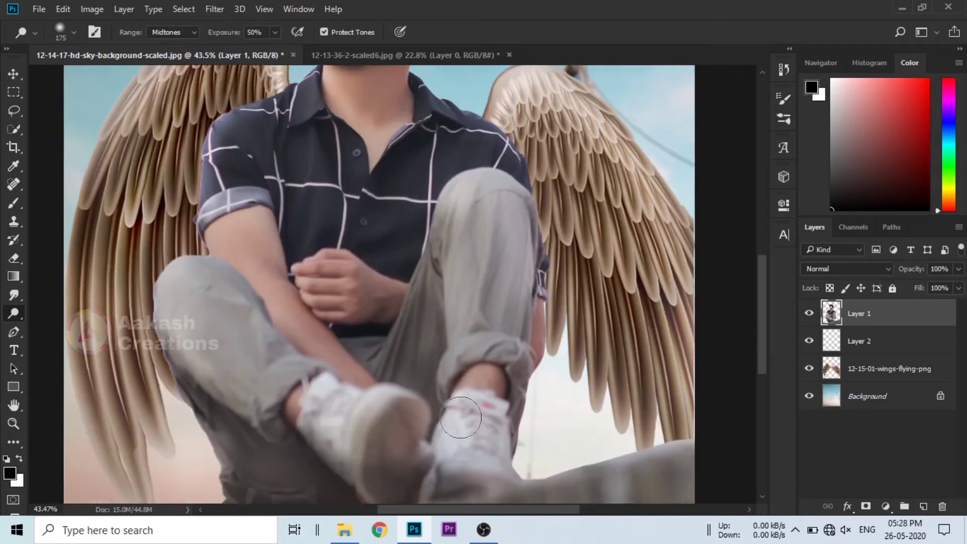
pyautogui.moveTo(330, 397)
pyautogui.mouseDown()
pyautogui.moveTo(347, 345)
pyautogui.moveTo(387, 347)
pyautogui.mouseUp()
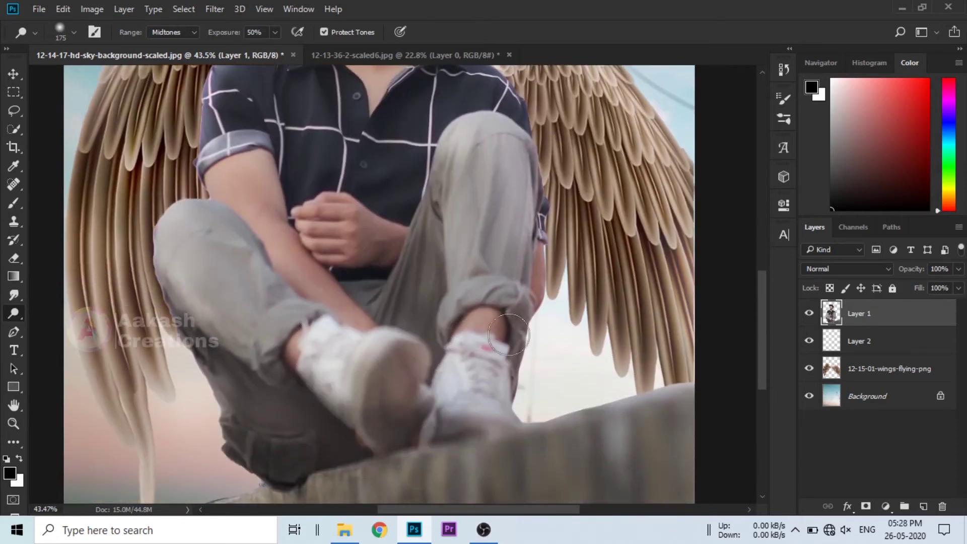
pyautogui.moveTo(235, 176); pyautogui.dragTo(259, 209)
pyautogui.scroll(5, 354, 418)
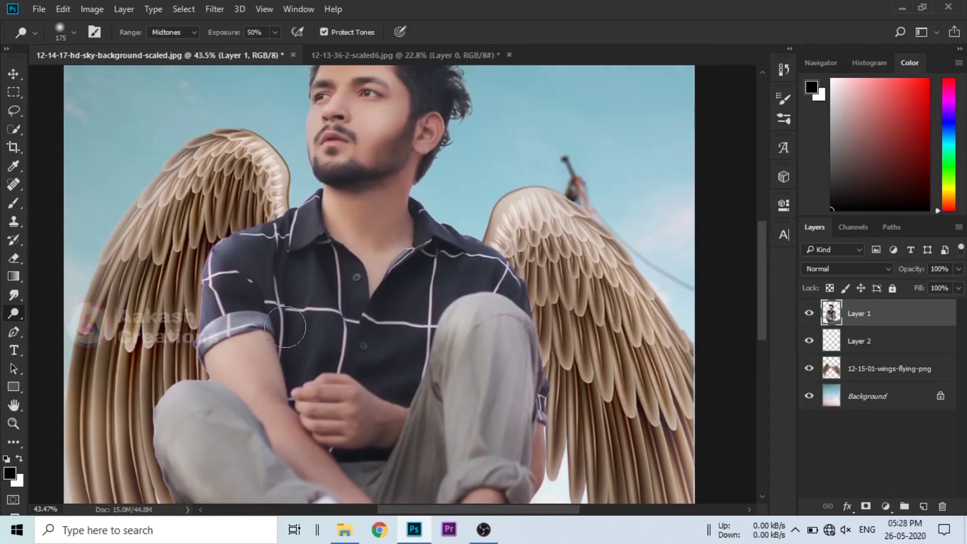
pyautogui.moveTo(217, 313); pyautogui.dragTo(236, 246)
pyautogui.scroll(-7, 259, 459)
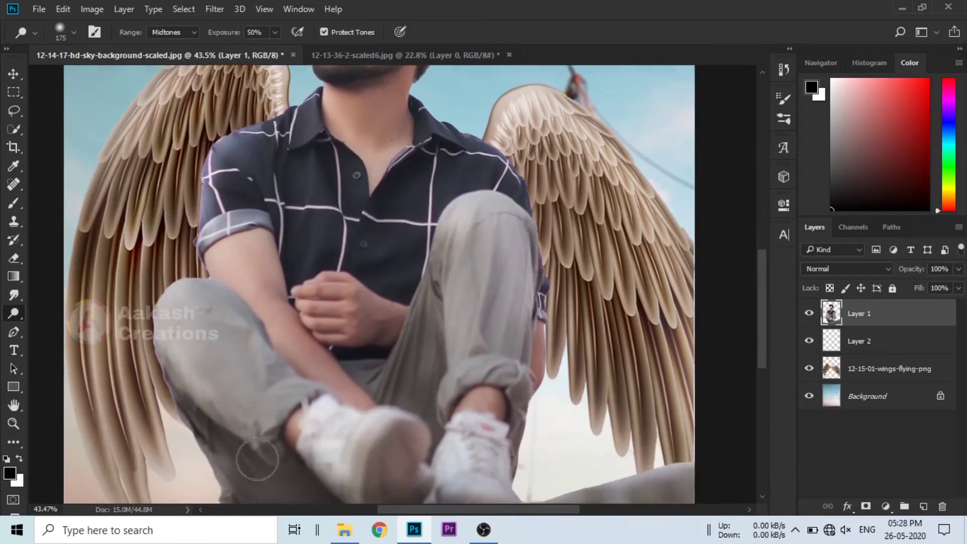
pyautogui.hotkey('ctrl', '0')
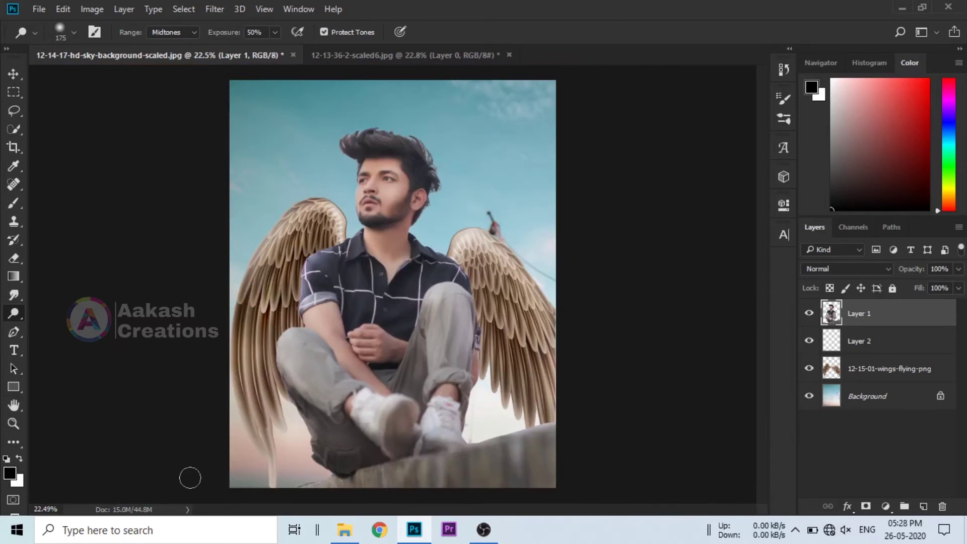
pyautogui.scroll(-1, 356, 301)
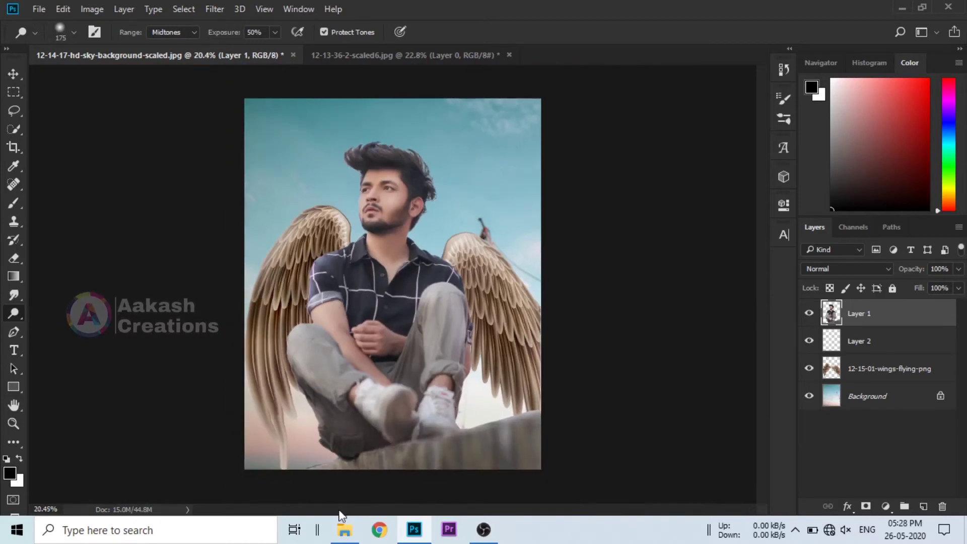
# Step: Place the image 12-14-01-flying-feat from the nsb folder into the sky background document
pyautogui.click(345, 529)
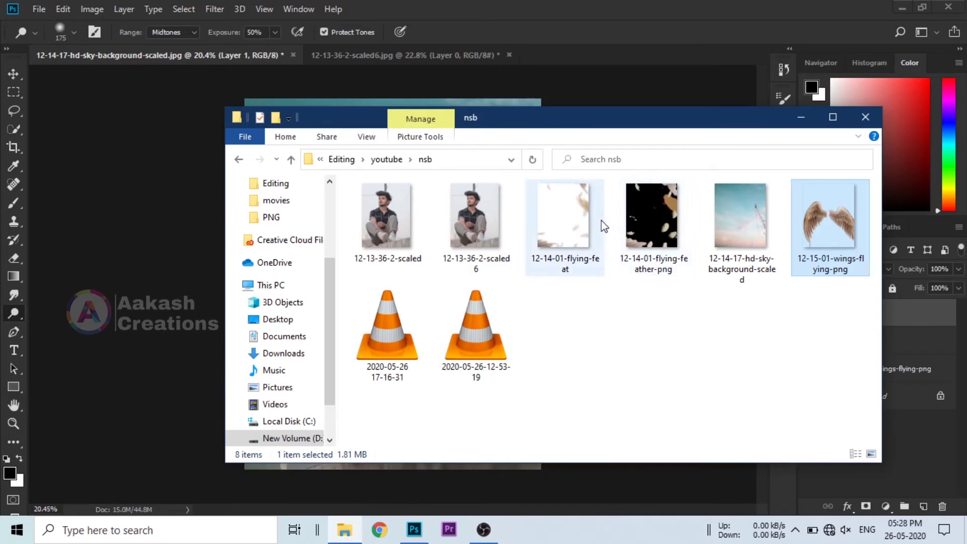
pyautogui.moveTo(560, 222); pyautogui.dragTo(174, 254)
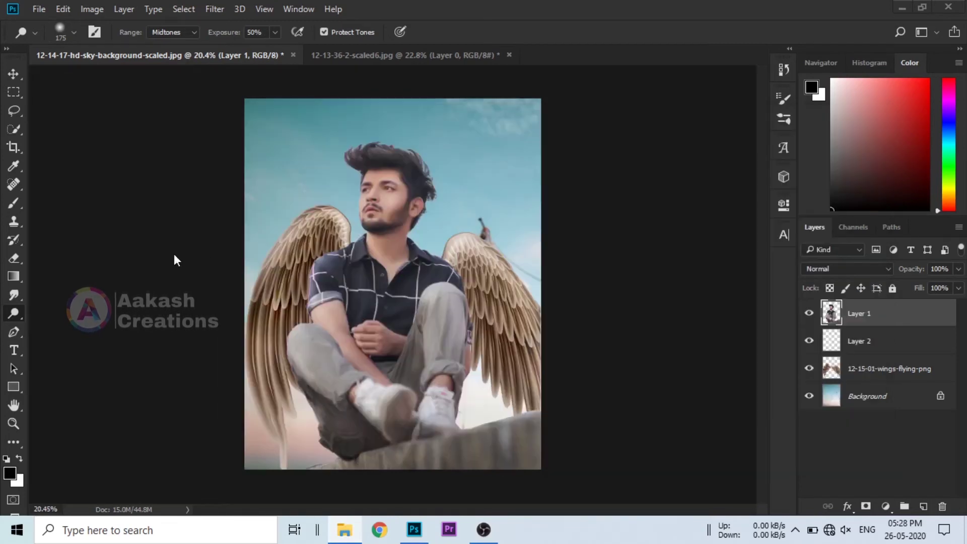
pyautogui.moveTo(218, 275); pyautogui.dragTo(345, 265)
# Step: Try to place 12-14-01-flying-feather-png from the nsb folder into the document as well
pyautogui.click(344, 529)
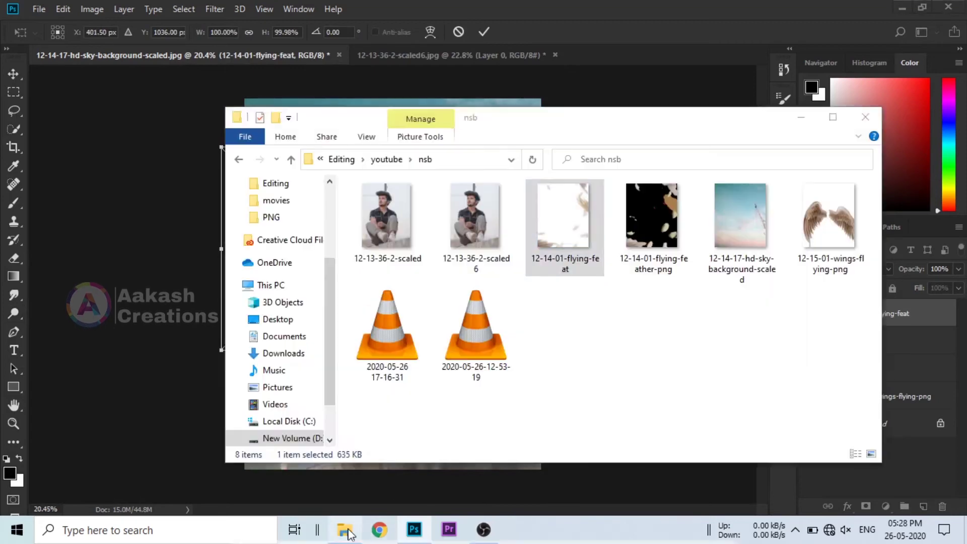
pyautogui.moveTo(640, 220); pyautogui.dragTo(191, 322)
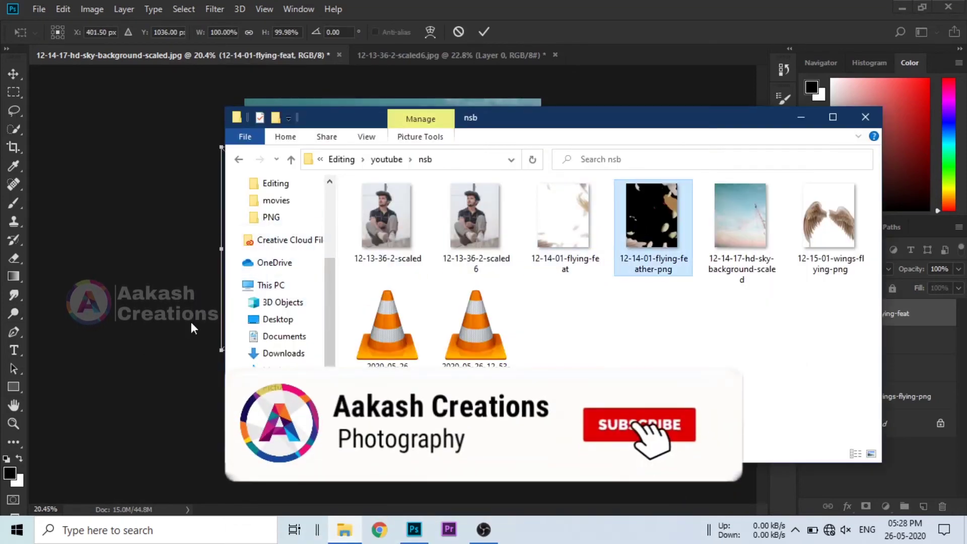
pyautogui.click(801, 118)
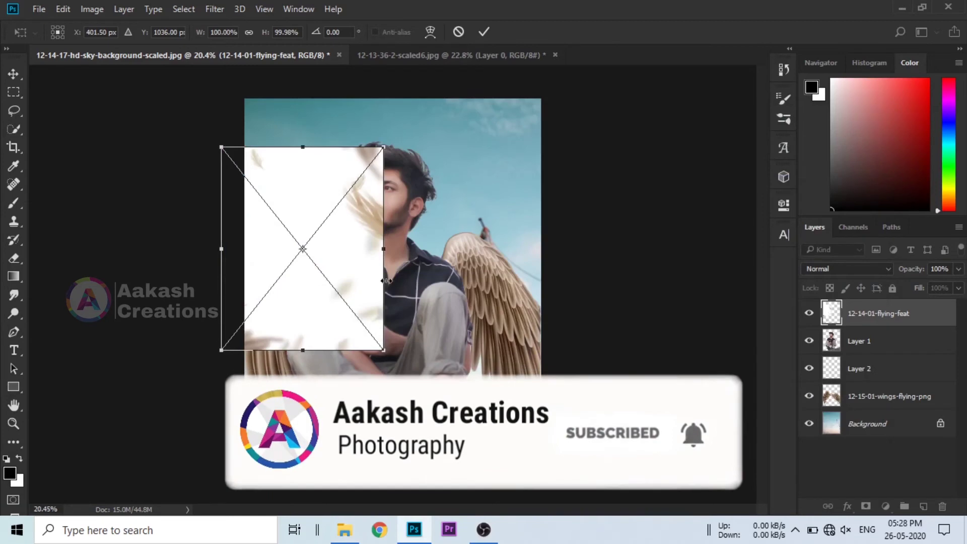
# Step: Move the placed feather image inside the canvas over the man and commit the placement
pyautogui.moveTo(358, 277); pyautogui.dragTo(417, 253)
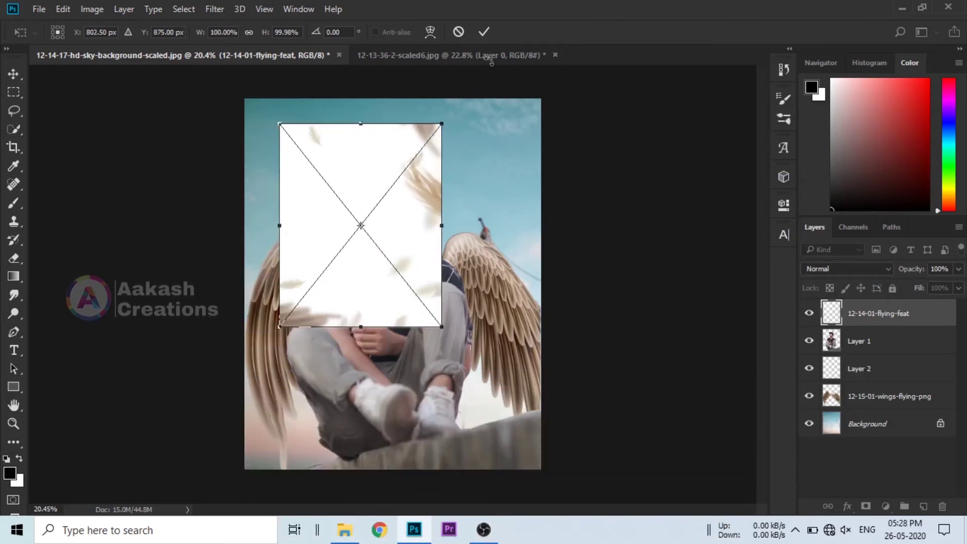
pyautogui.click(484, 32)
pyautogui.press('o')
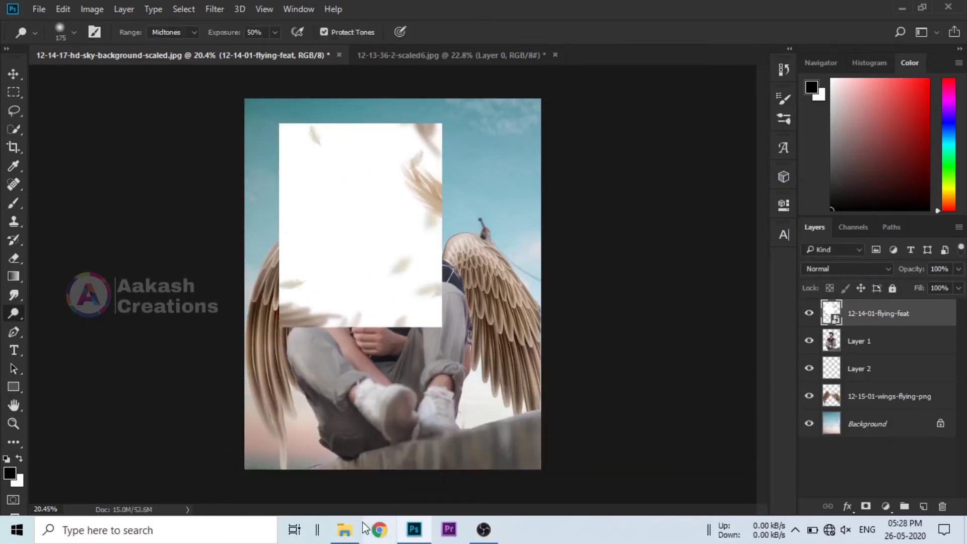
pyautogui.click(344, 529)
pyautogui.moveTo(391, 248); pyautogui.dragTo(182, 283)
pyautogui.click(435, 207)
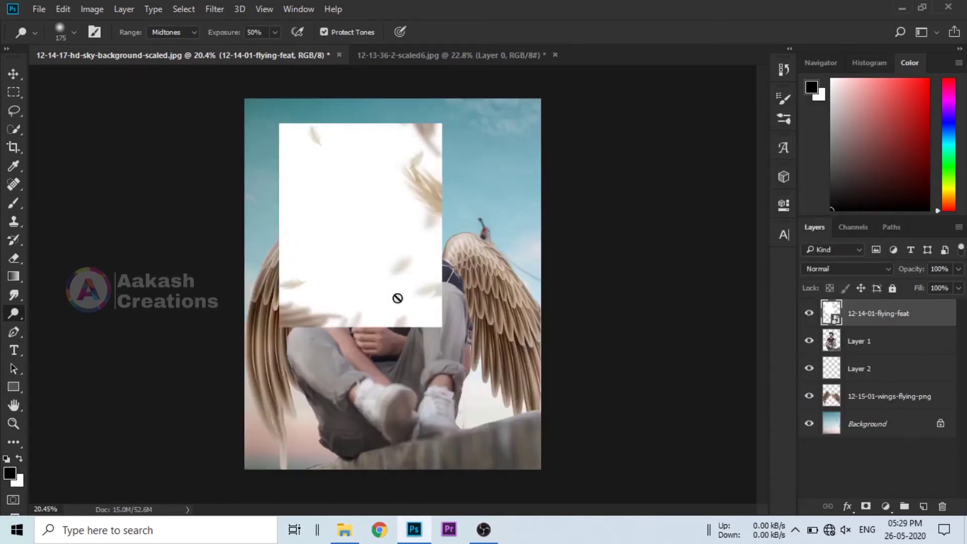
# Step: Scale the feather image to about 181.65% and align it with the canvas so it covers the whole picture
pyautogui.click(13, 74)
pyautogui.moveTo(443, 326); pyautogui.dragTo(549, 461)
pyautogui.moveTo(505, 389); pyautogui.dragTo(474, 355)
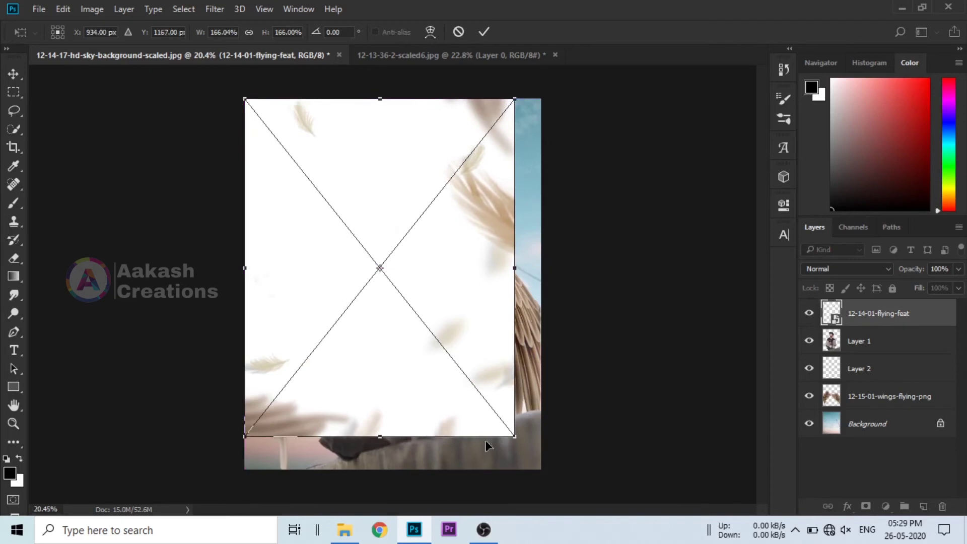
pyautogui.moveTo(517, 440); pyautogui.dragTo(545, 433)
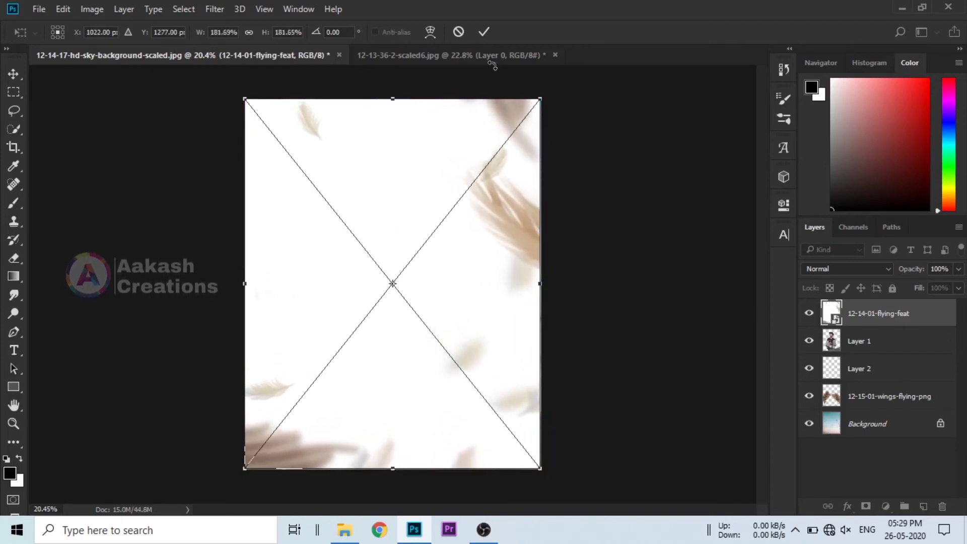
pyautogui.click(483, 31)
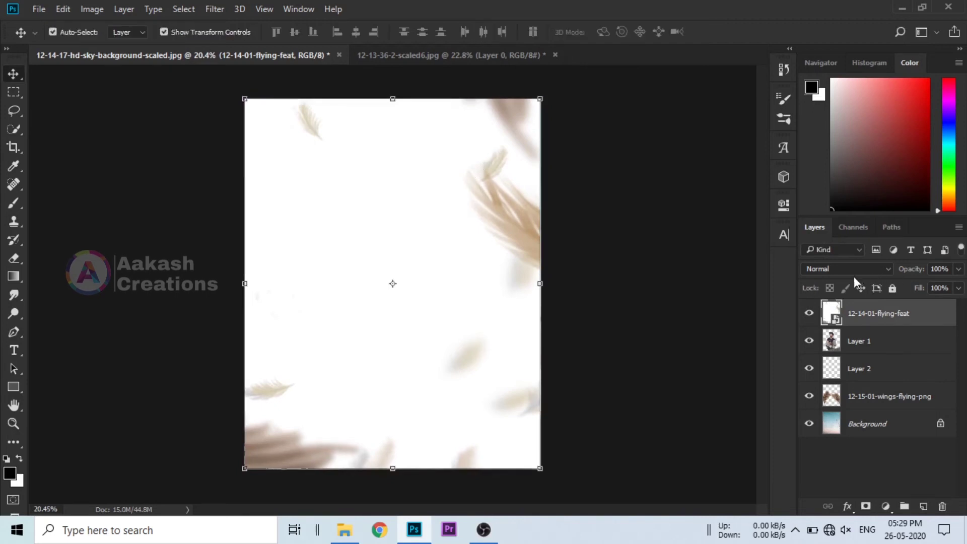
# Step: Set the feather layer's blend mode to Multiply and deselect the layer
pyautogui.click(867, 275)
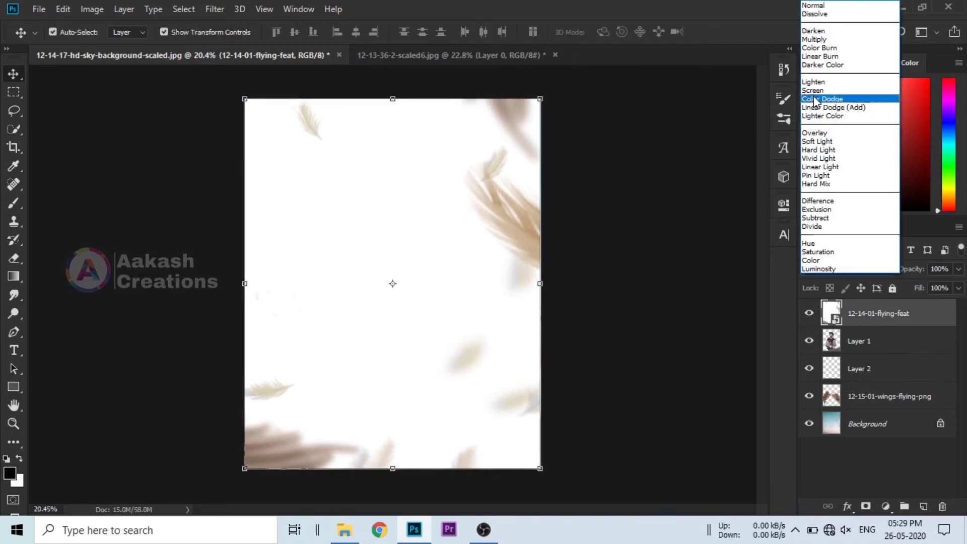
pyautogui.click(813, 39)
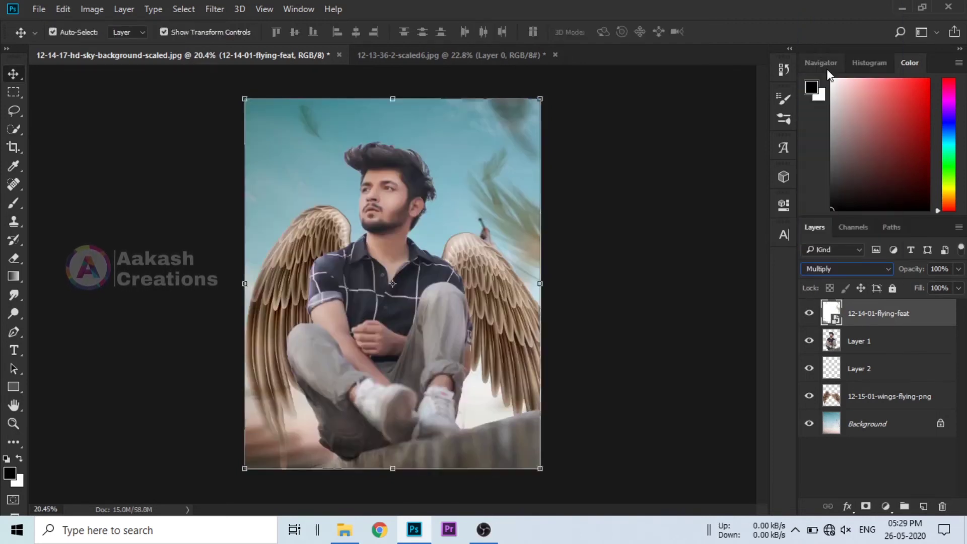
pyautogui.click(660, 287)
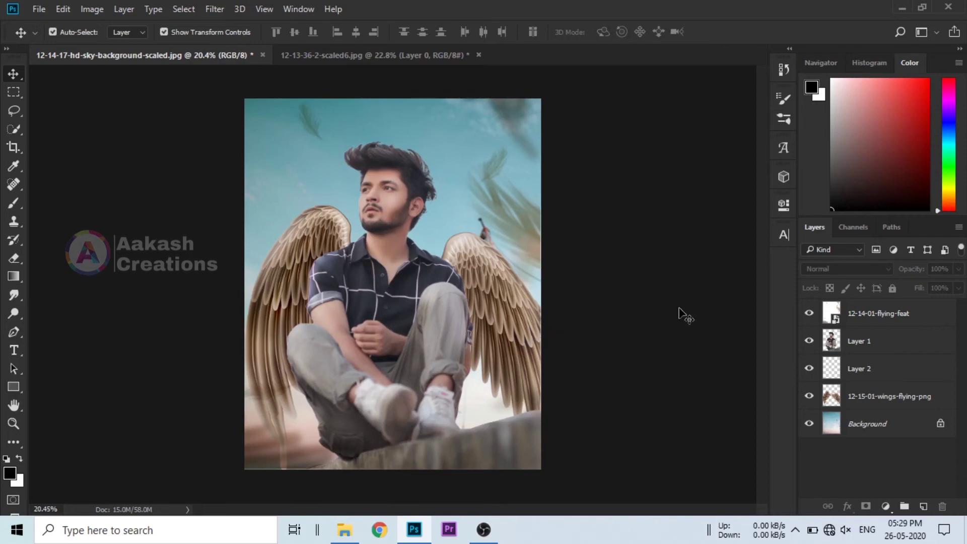
# Step: Add a new empty layer at the top of the stack, delete Layer 2, and make the new layer active
pyautogui.click(925, 506)
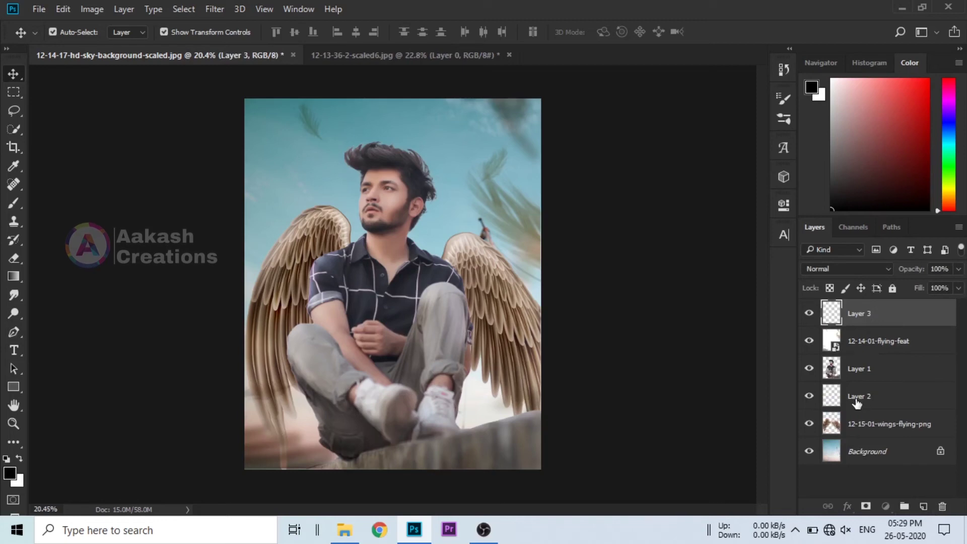
pyautogui.click(883, 403)
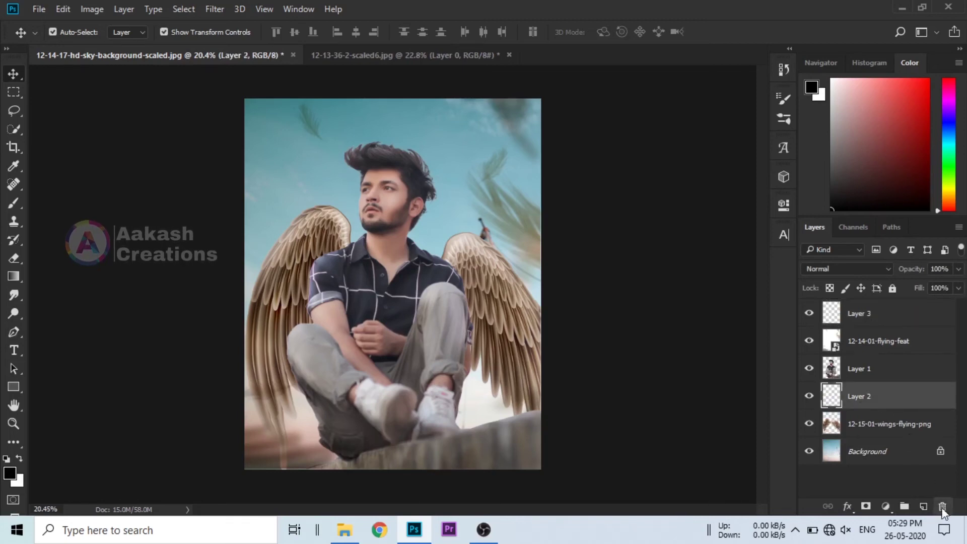
pyautogui.click(943, 506)
pyautogui.click(406, 207)
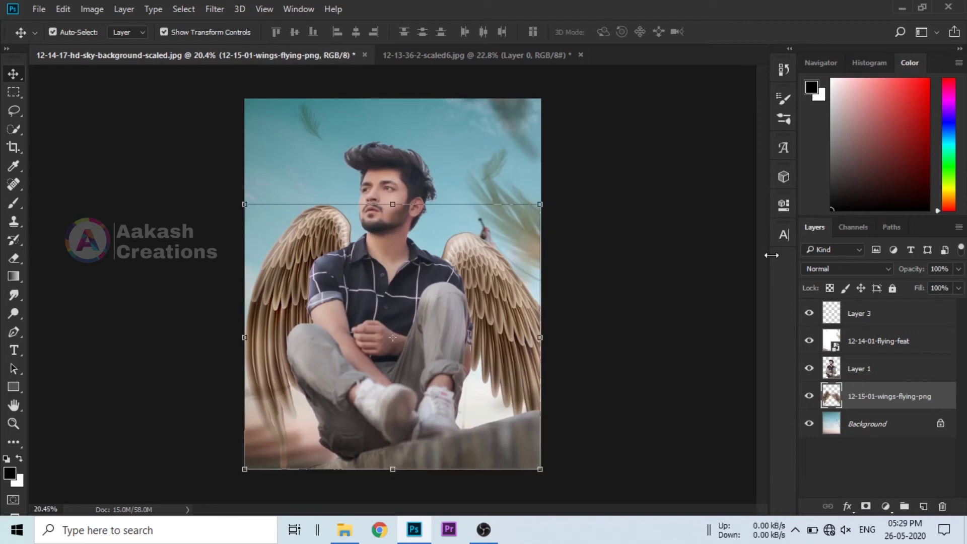
pyautogui.click(867, 322)
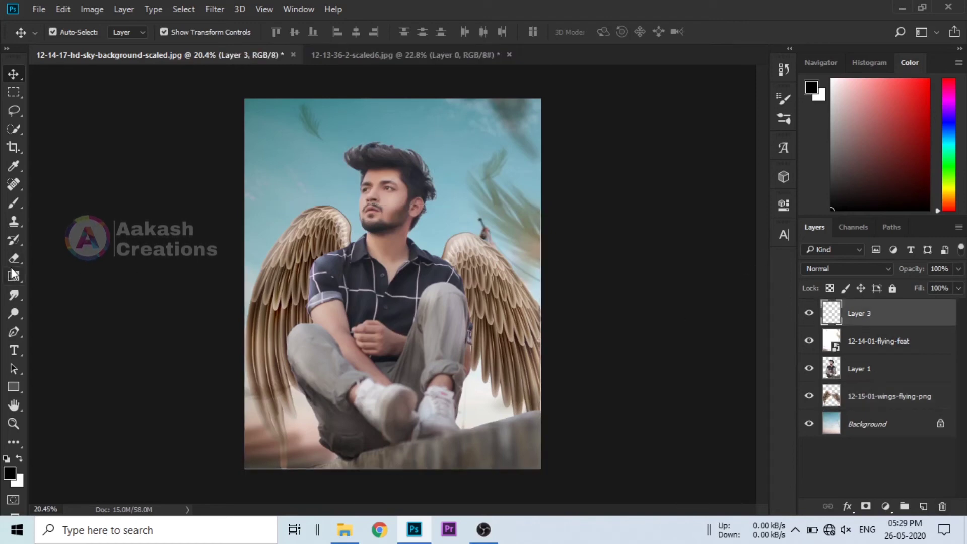
# Step: Paint a soft white glow over the upper-left corner of the sky with a white 1400 px brush at 60% opacity
pyautogui.click(13, 204)
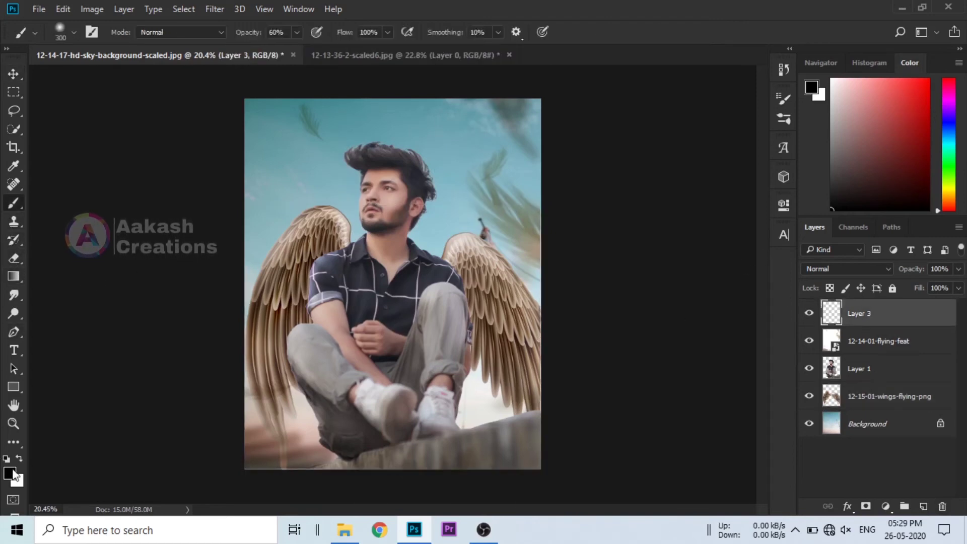
pyautogui.press('x')
pyautogui.press(']')
pyautogui.press(']')
pyautogui.press(']')
pyautogui.press(']')
pyautogui.press(']')
pyautogui.press(']')
pyautogui.press(']')
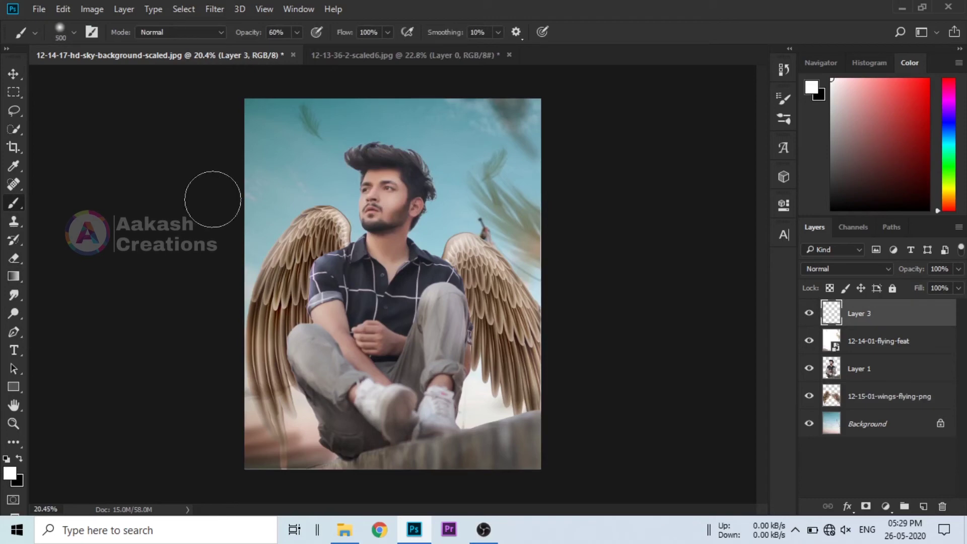
pyautogui.press(']')
pyautogui.press(']')
pyautogui.press(']')
pyautogui.press(']')
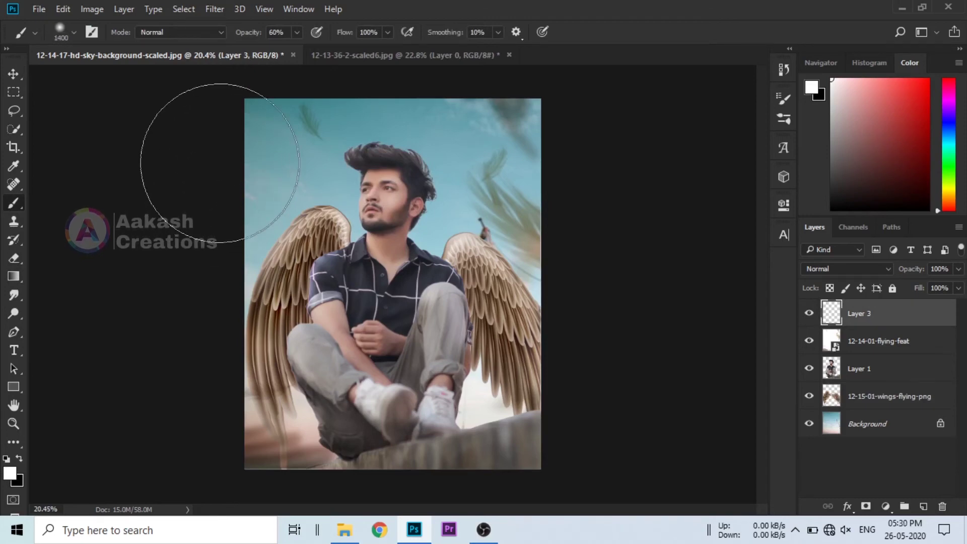
pyautogui.click(222, 158)
pyautogui.click(221, 151)
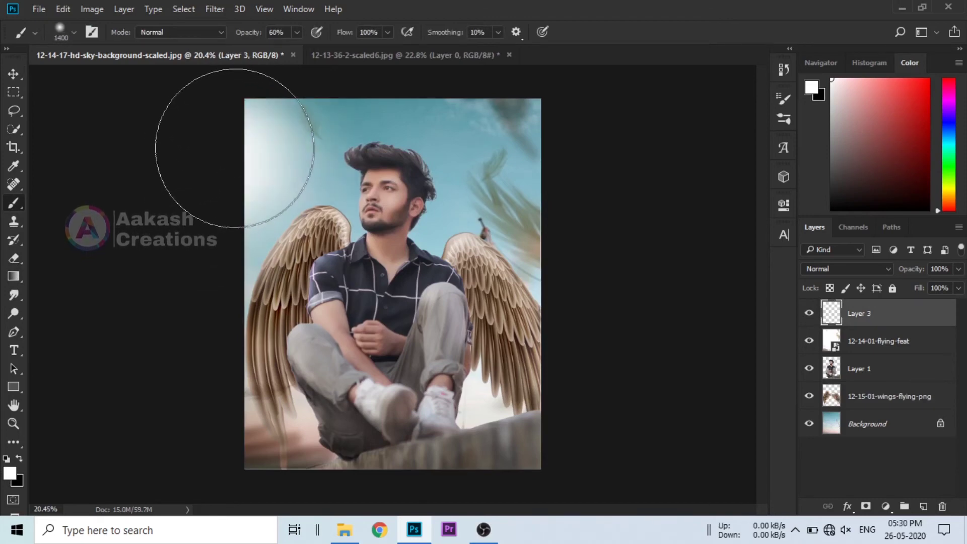
pyautogui.click(212, 122)
pyautogui.click(183, 162)
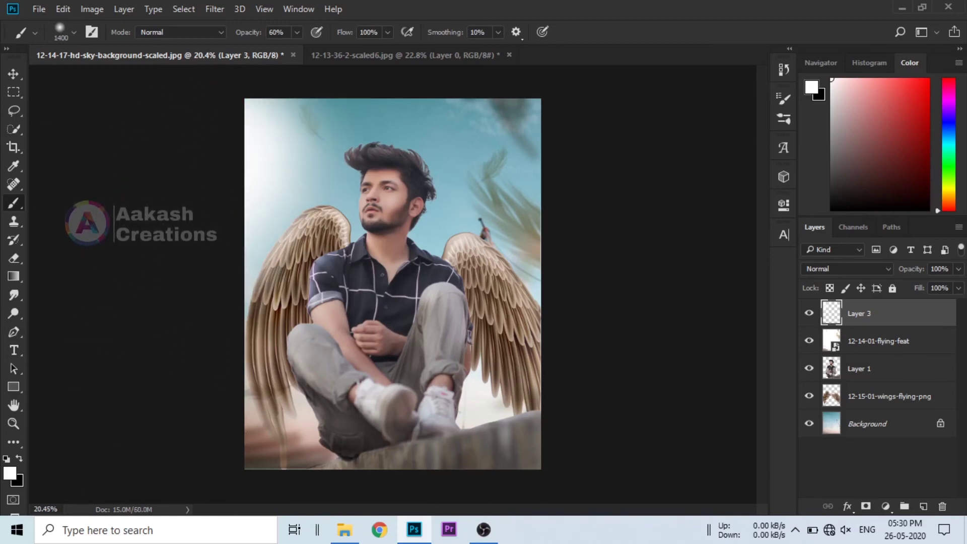
# Step: Set the glow layer's blend mode to Luminosity after trying Color, and lower its opacity to 48%
pyautogui.click(862, 270)
pyautogui.click(862, 261)
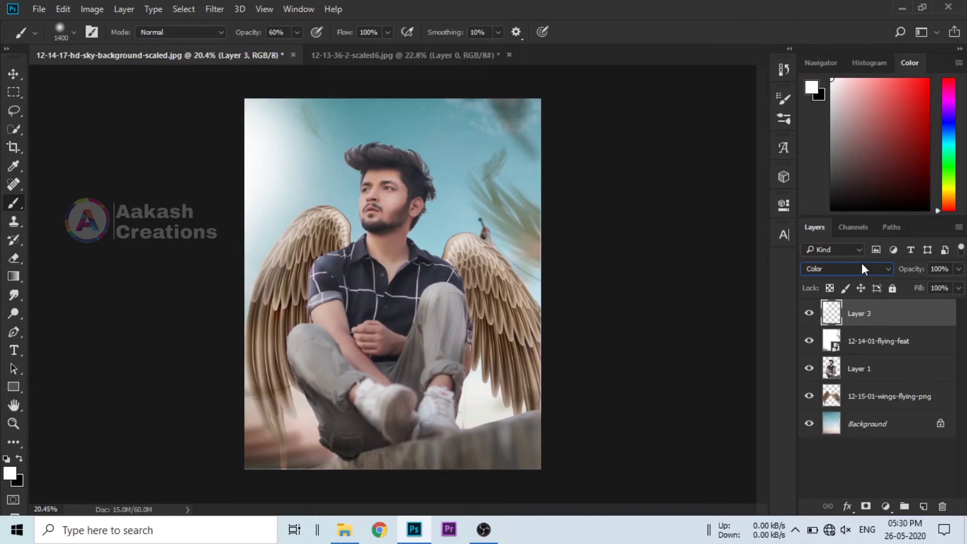
pyautogui.click(862, 267)
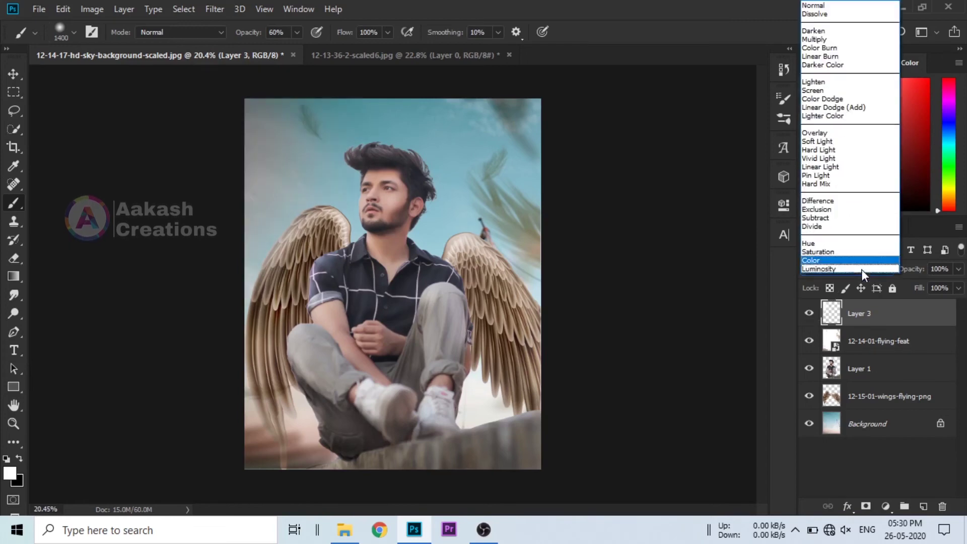
pyautogui.click(860, 268)
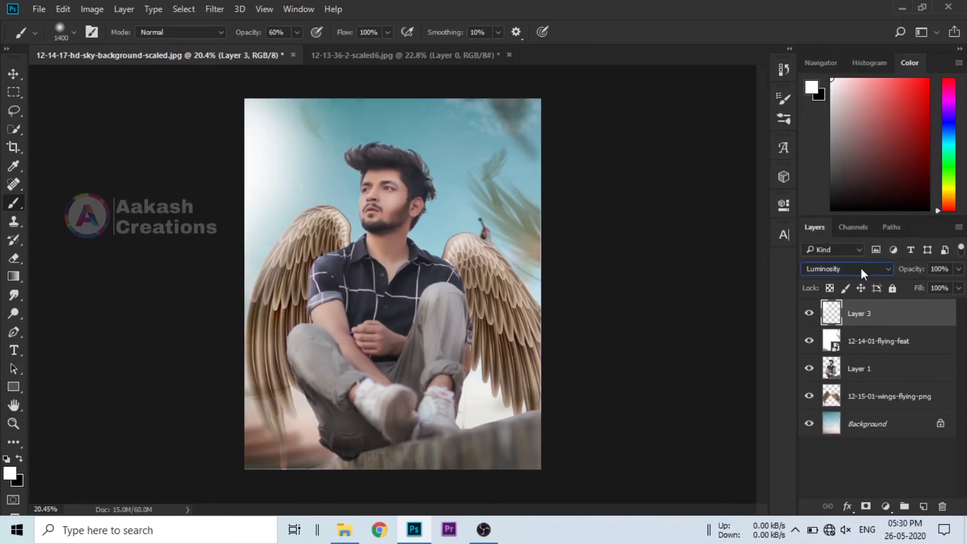
pyautogui.moveTo(913, 272)
pyautogui.mouseDown()
pyautogui.moveTo(896, 272)
pyautogui.moveTo(905, 272)
pyautogui.mouseUp()
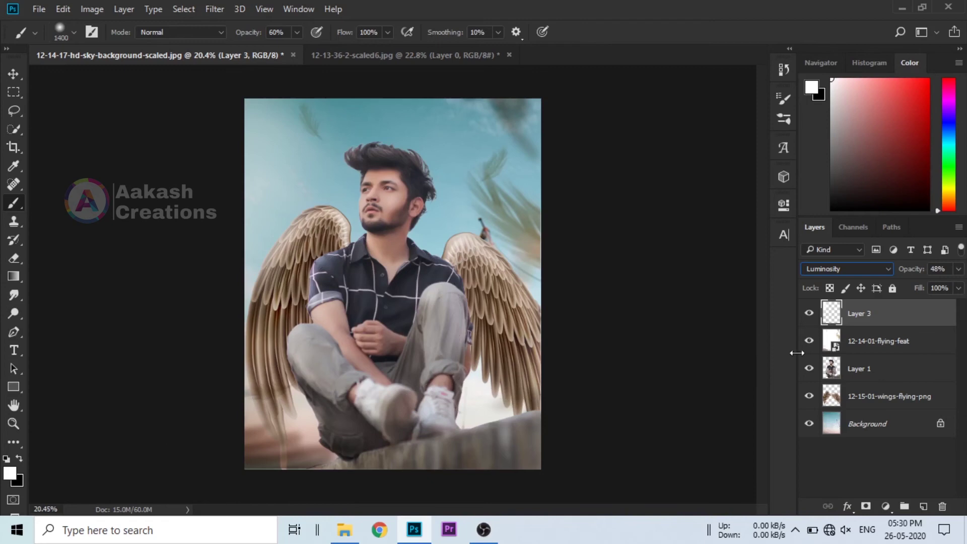
# Step: Merge all visible layers into one and open the Camera Raw Filter on the result
pyautogui.rightClick(899, 315)
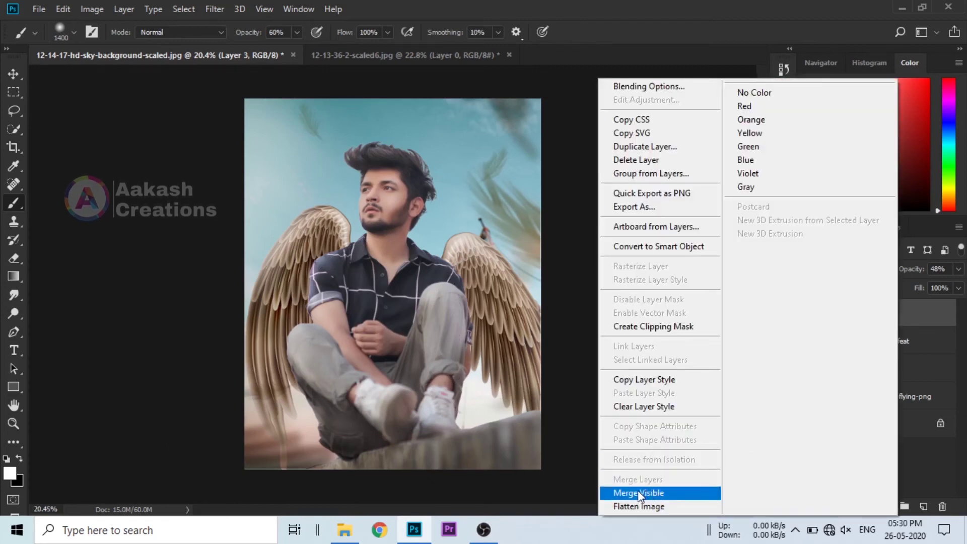
pyautogui.click(648, 493)
pyautogui.click(218, 7)
pyautogui.click(218, 10)
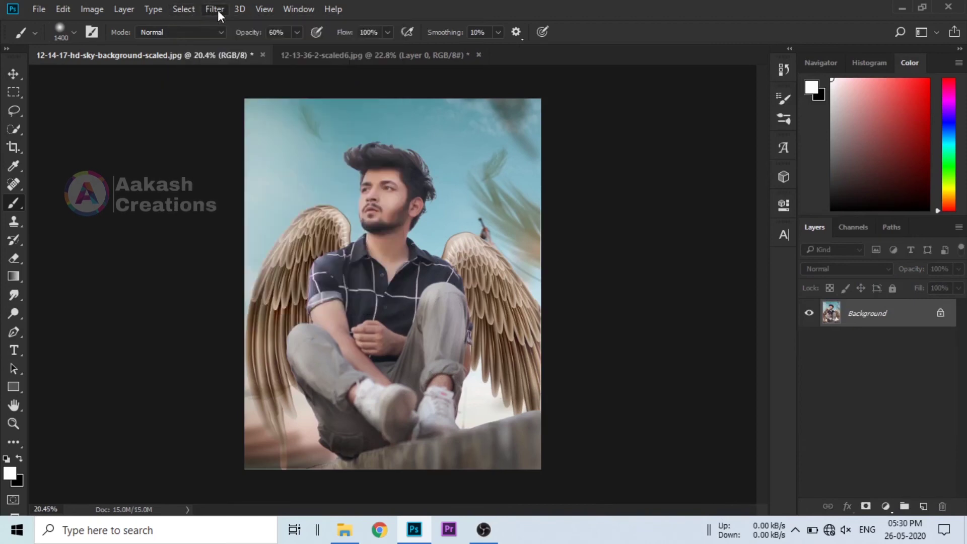
pyautogui.click(217, 10)
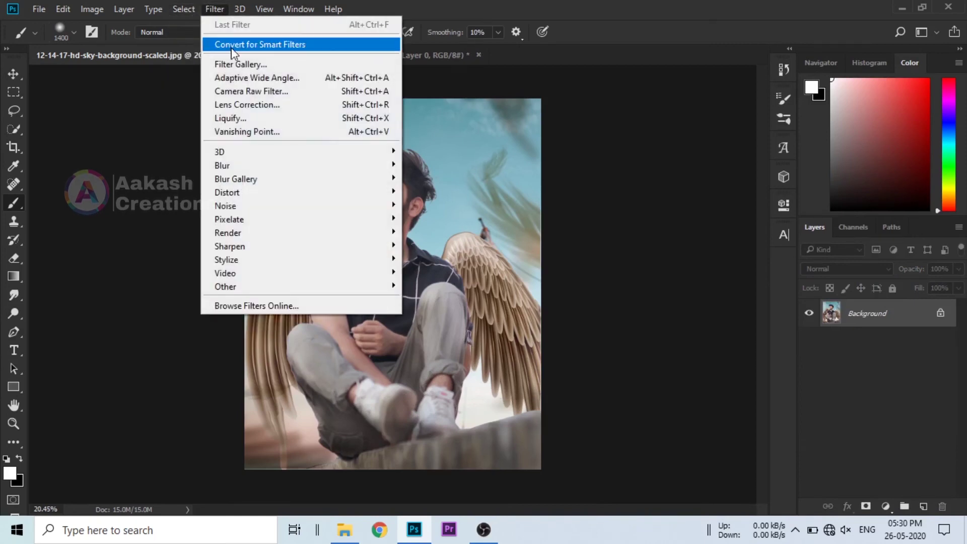
pyautogui.click(255, 93)
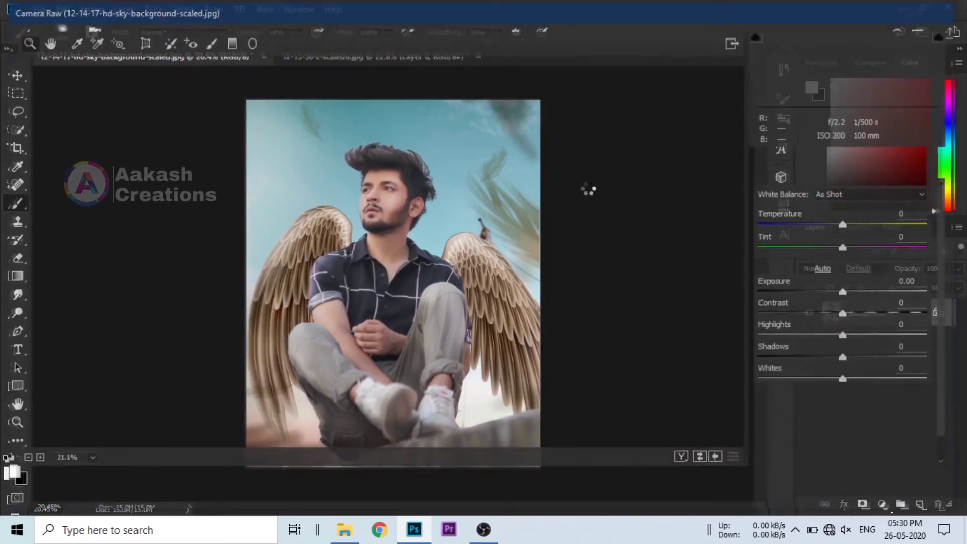
# Step: Set the temperature to +8, tint to -17, exposure to -0.15 and highlights to +25
pyautogui.moveTo(848, 226); pyautogui.dragTo(832, 247)
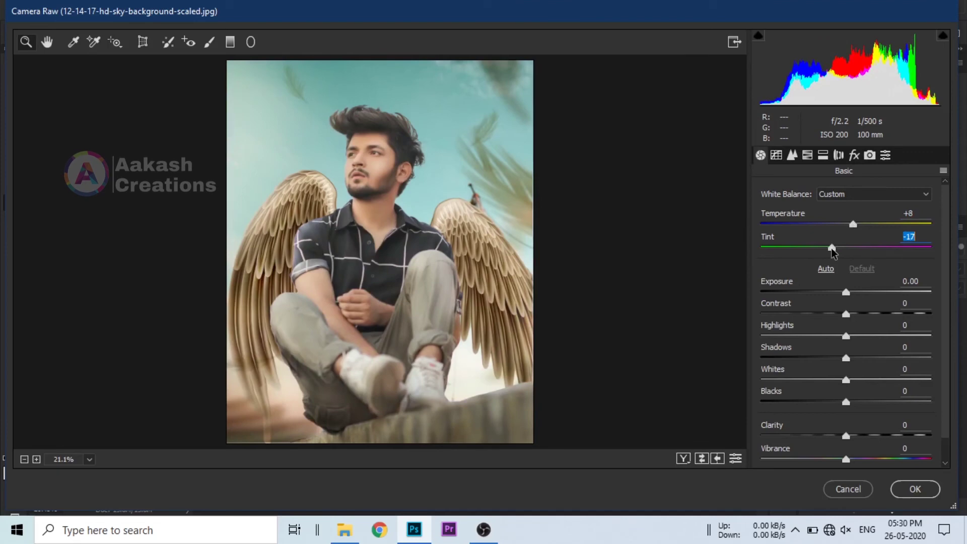
pyautogui.moveTo(845, 290); pyautogui.dragTo(843, 292)
pyautogui.moveTo(846, 324); pyautogui.dragTo(864, 325)
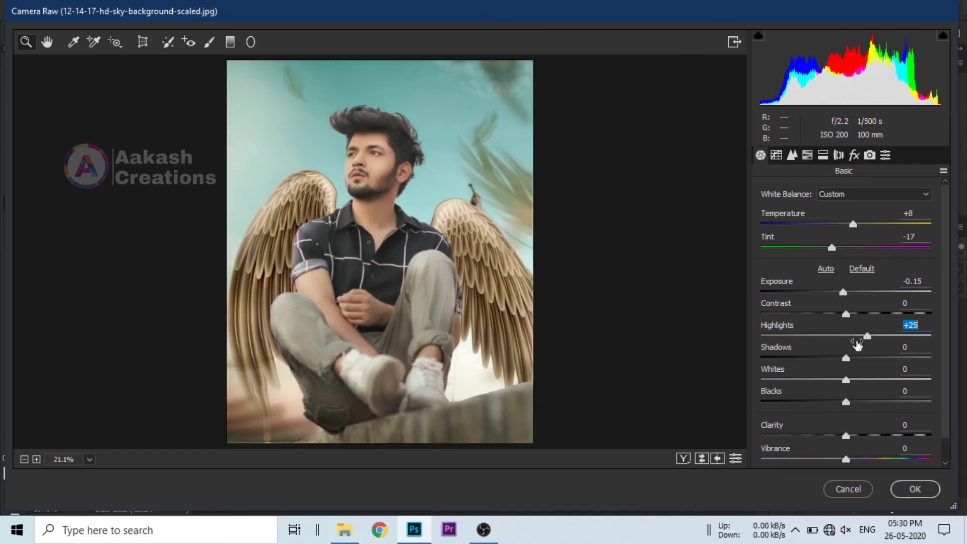
# Step: Lower the shadows, raise the vibrance slightly, and shift the white balance toward cooler tones
pyautogui.moveTo(847, 358); pyautogui.dragTo(835, 356)
pyautogui.scroll(-1, 832, 357)
pyautogui.moveTo(847, 434)
pyautogui.mouseDown()
pyautogui.moveTo(862, 434)
pyautogui.moveTo(851, 457)
pyautogui.moveTo(855, 433)
pyautogui.mouseUp()
pyautogui.moveTo(856, 201); pyautogui.dragTo(840, 224)
# Step: Sharpen the image with amount 33, radius 1.2 and detail 35
pyautogui.click(776, 155)
pyautogui.click(795, 156)
pyautogui.moveTo(761, 213); pyautogui.dragTo(799, 215)
pyautogui.moveTo(804, 258); pyautogui.dragTo(822, 266)
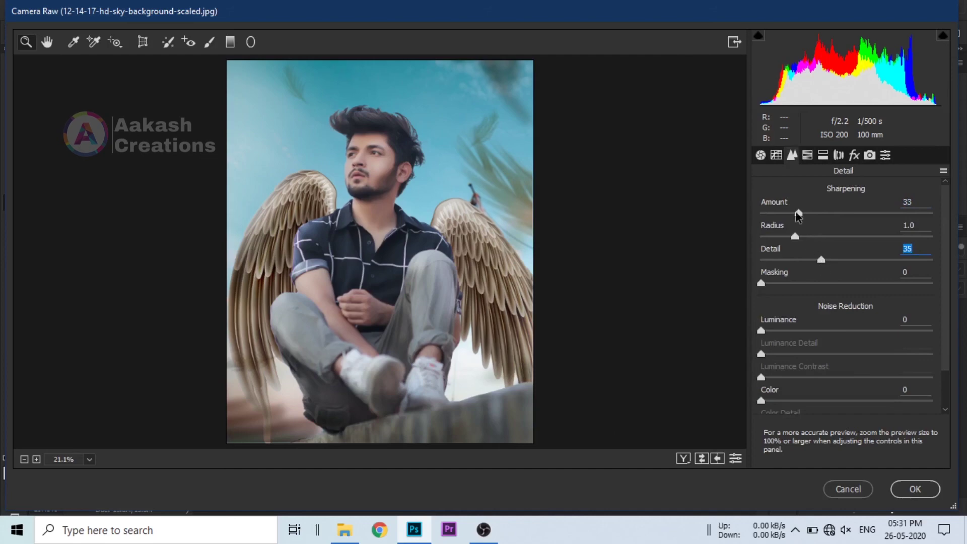
pyautogui.moveTo(795, 236); pyautogui.dragTo(811, 237)
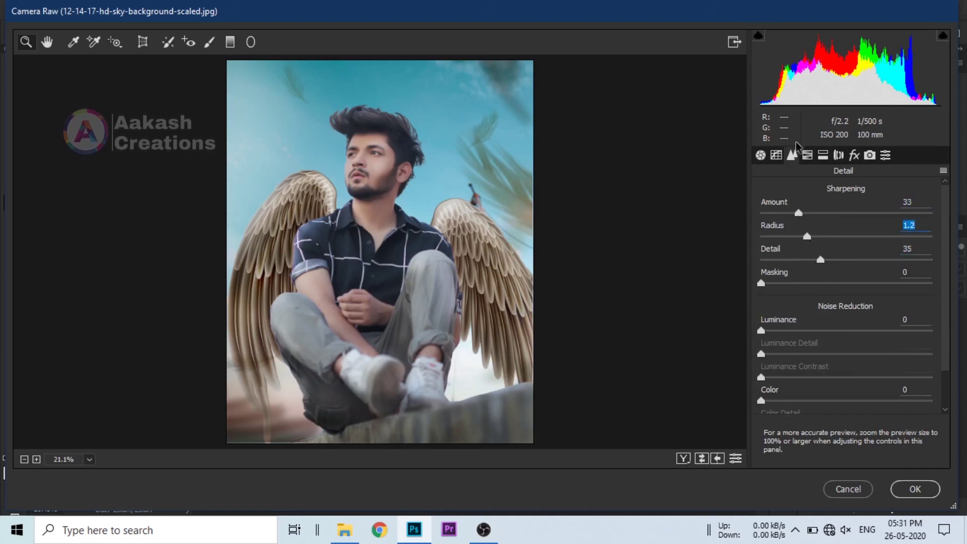
# Step: Shift the hue of the blues to -30 and fine-tune the hue of the aquas
pyautogui.click(807, 155)
pyautogui.click(766, 215)
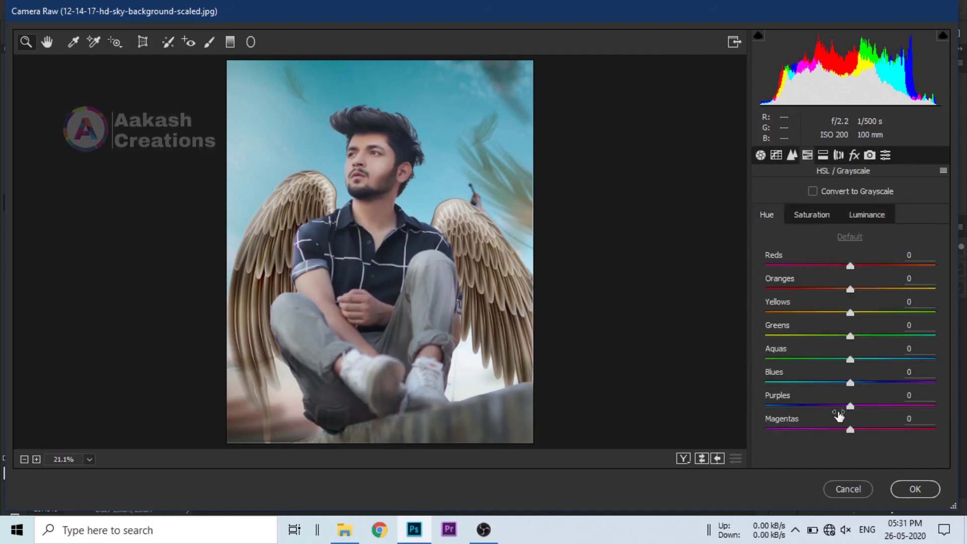
pyautogui.moveTo(849, 384); pyautogui.dragTo(824, 386)
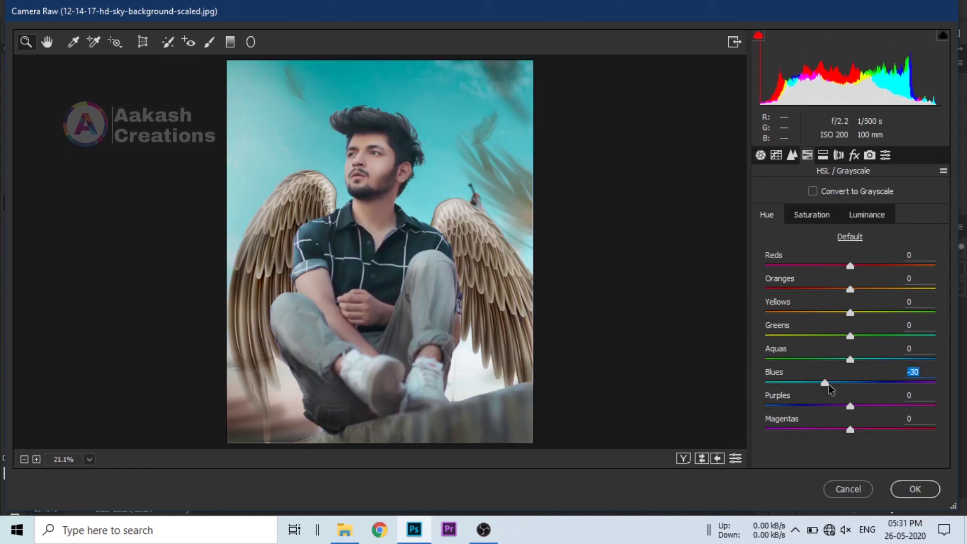
pyautogui.moveTo(852, 362)
pyautogui.mouseDown()
pyautogui.moveTo(820, 361)
pyautogui.moveTo(890, 361)
pyautogui.moveTo(826, 362)
pyautogui.moveTo(849, 365)
pyautogui.mouseUp()
# Step: Raise the luminance of the blues and set their saturation to +28
pyautogui.click(861, 225)
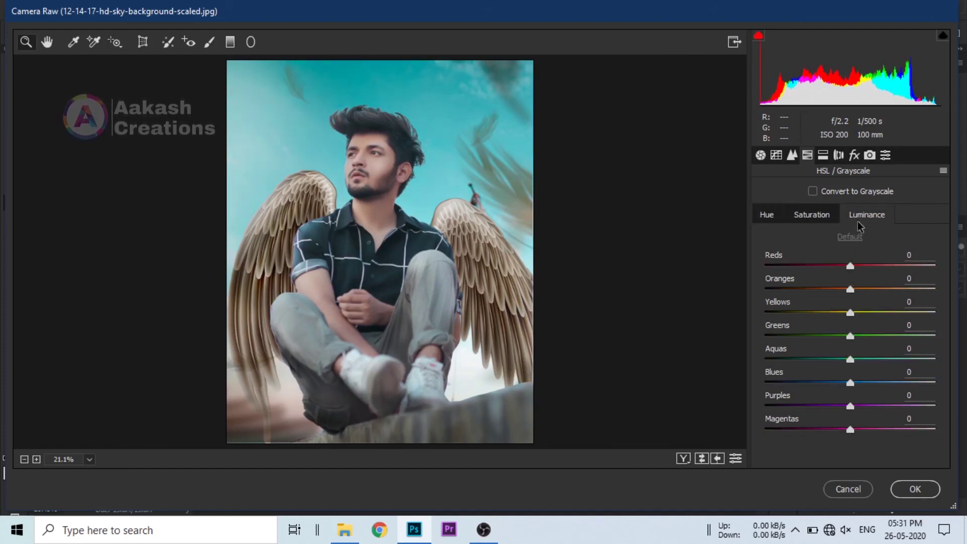
pyautogui.moveTo(850, 382); pyautogui.dragTo(877, 384)
pyautogui.click(806, 216)
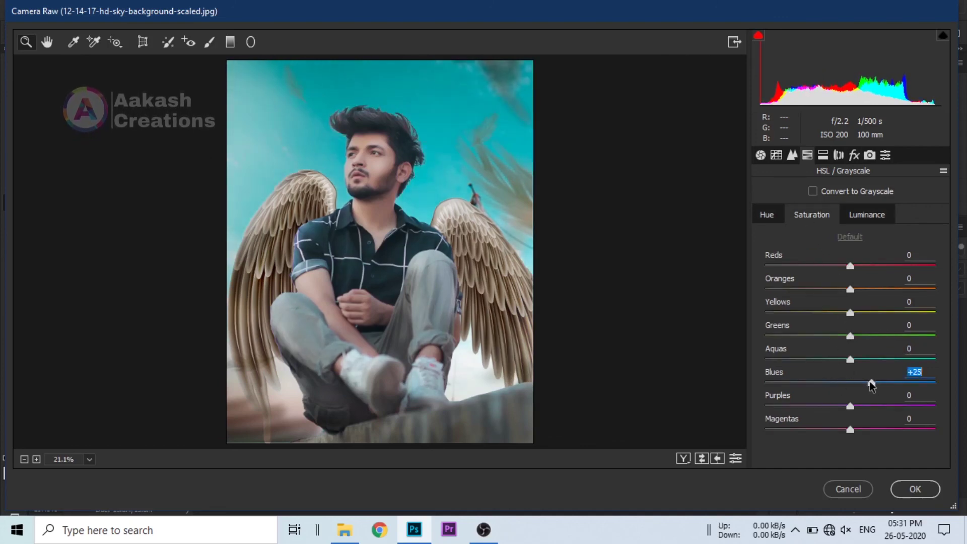
pyautogui.moveTo(874, 386); pyautogui.dragTo(874, 384)
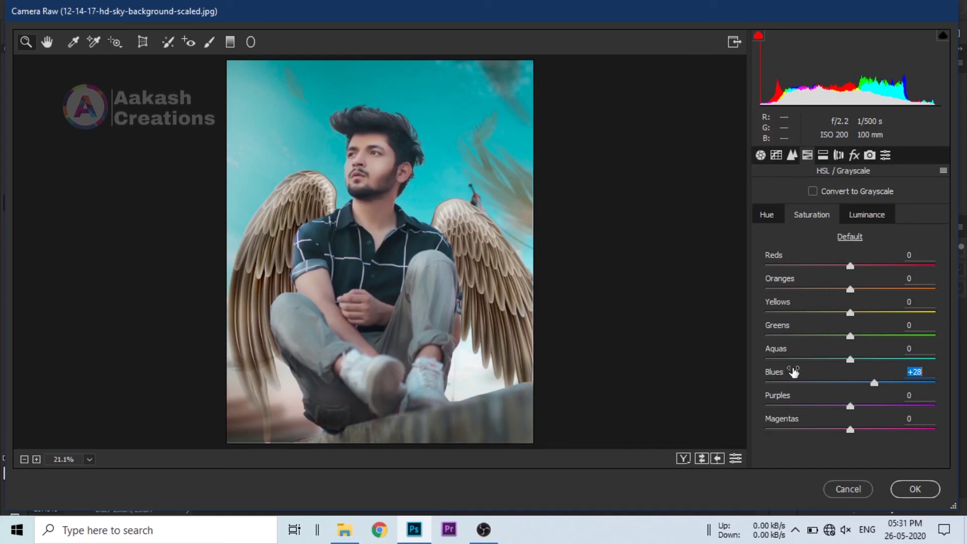
# Step: Add a post-crop vignette with amount -31, midpoint 38, roundness +1 and feather 100, and apply the Camera Raw adjustments
pyautogui.click(854, 156)
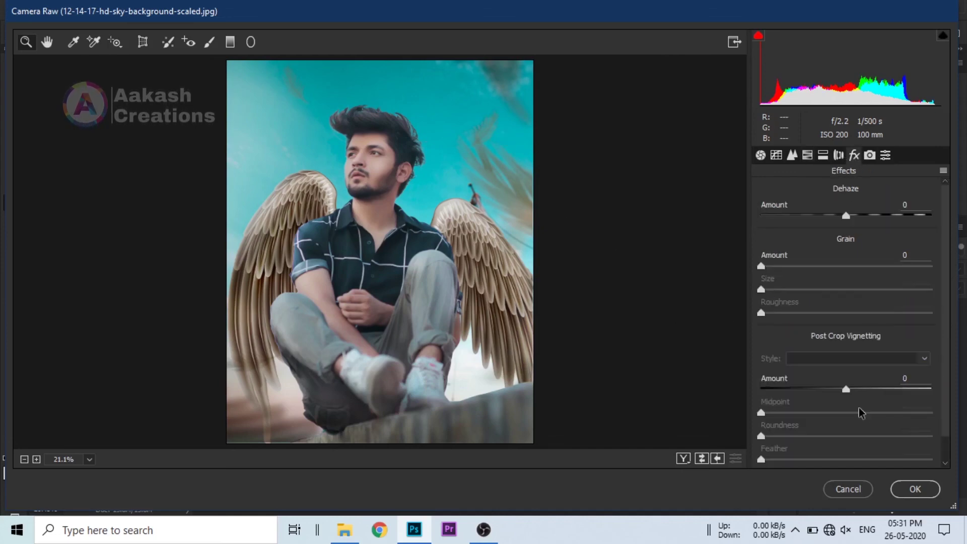
pyautogui.moveTo(846, 388); pyautogui.dragTo(805, 390)
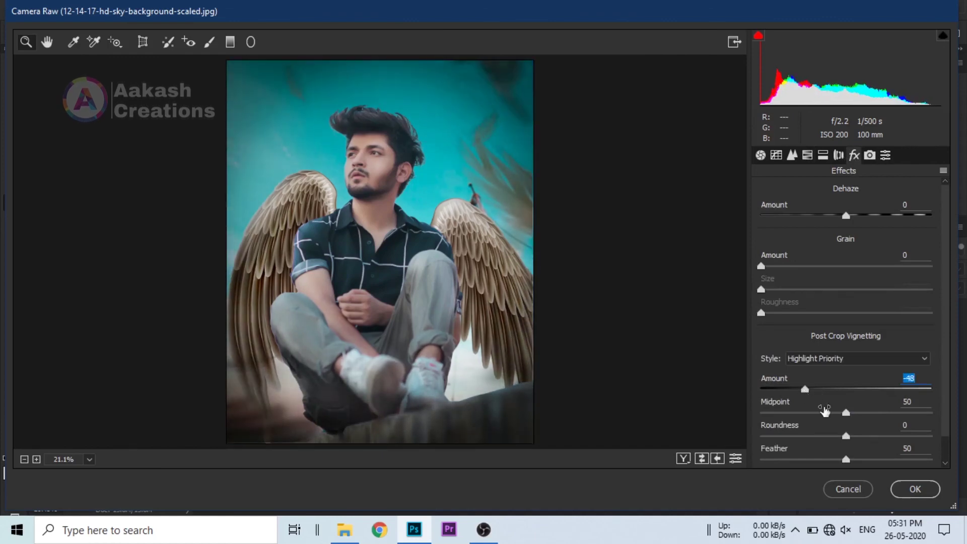
pyautogui.moveTo(846, 413); pyautogui.dragTo(932, 473)
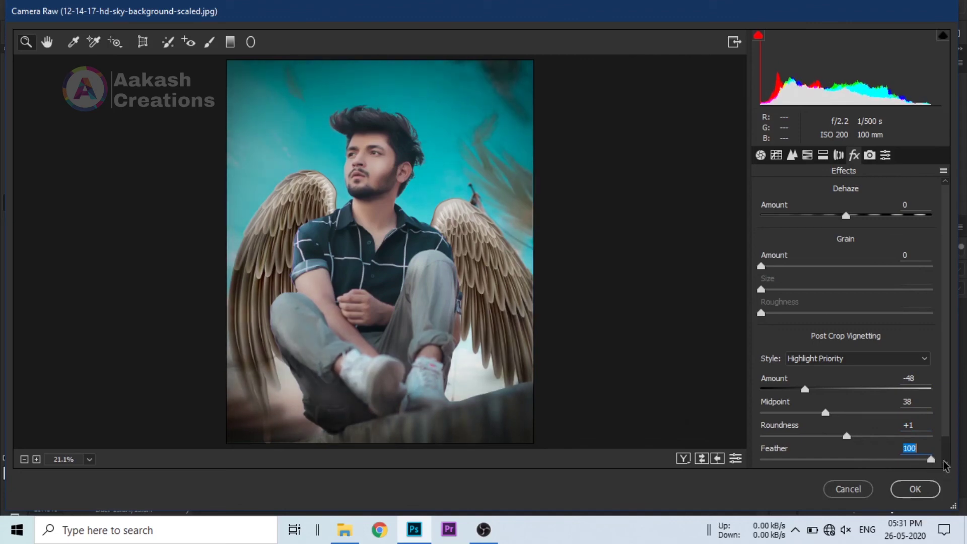
pyautogui.moveTo(806, 390); pyautogui.dragTo(821, 398)
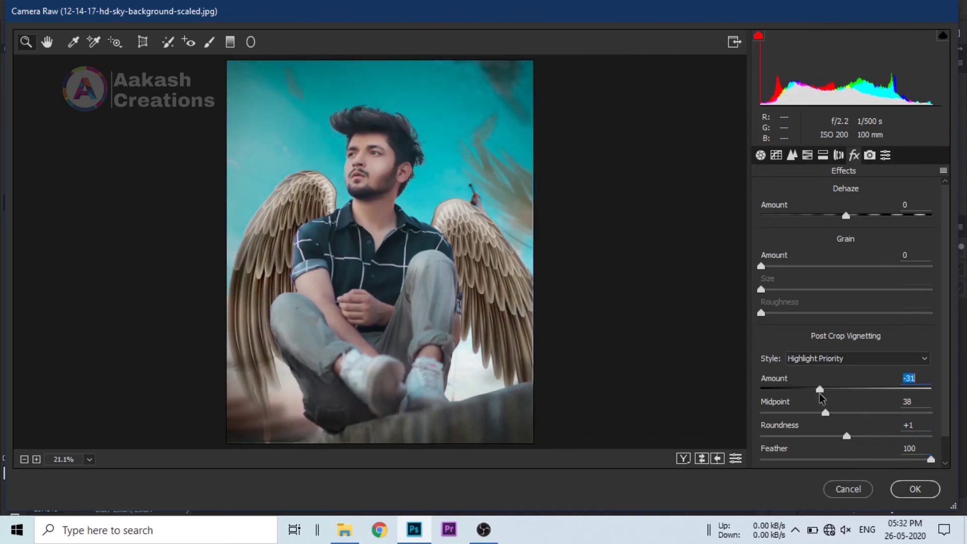
pyautogui.click(913, 489)
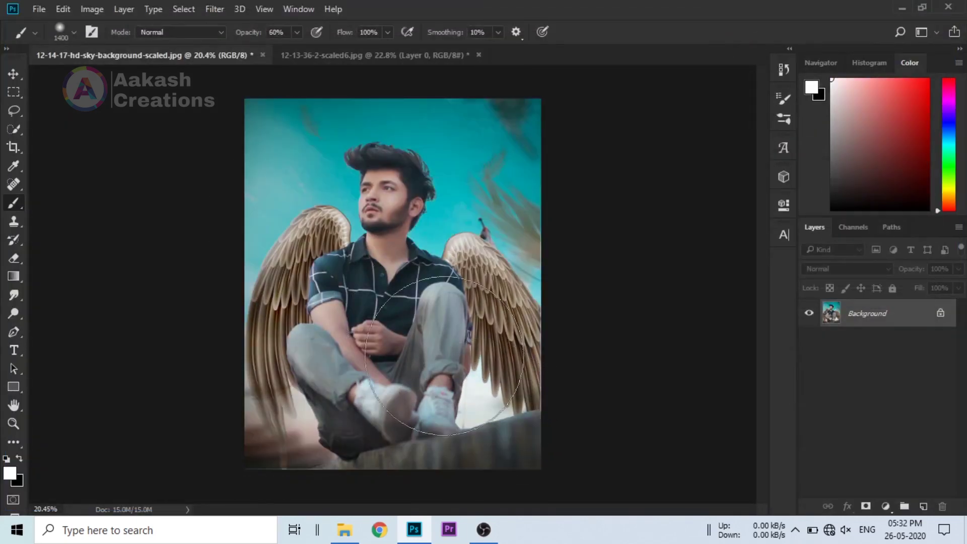
# Step: Reduce the brush size to 200 px
pyautogui.press('[')
pyautogui.press('[')
pyautogui.press('[')
pyautogui.press('[')
pyautogui.press('[')
pyautogui.press('[')
pyautogui.press('[')
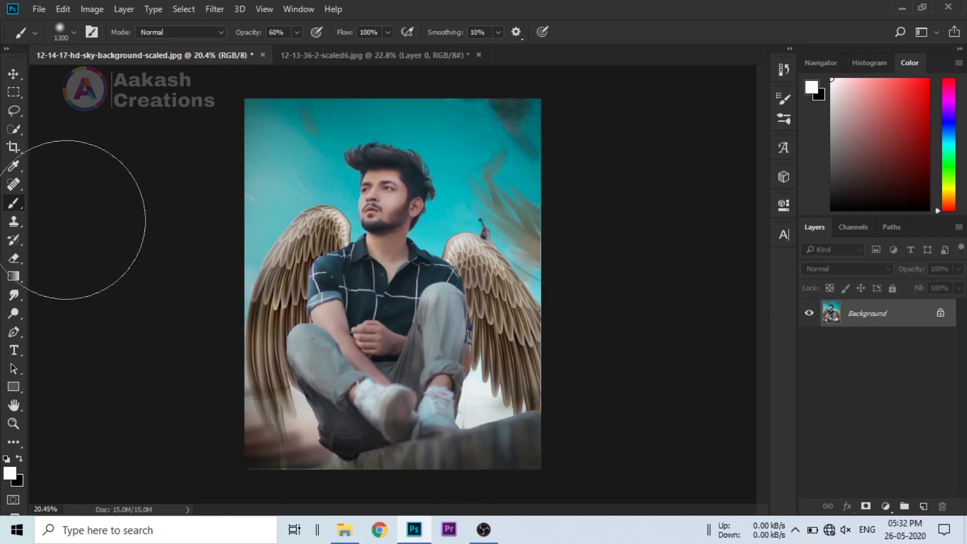
pyautogui.press('[')
pyautogui.press('[')
pyautogui.press('[')
pyautogui.press('[')
pyautogui.press('[')
pyautogui.press('[')
pyautogui.press('[')
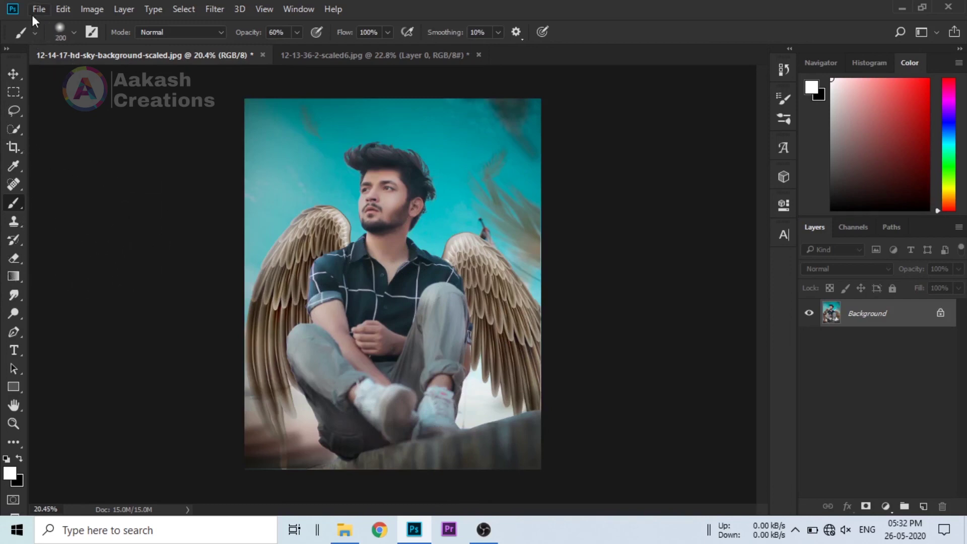
pyautogui.scroll(-1, 168, 227)
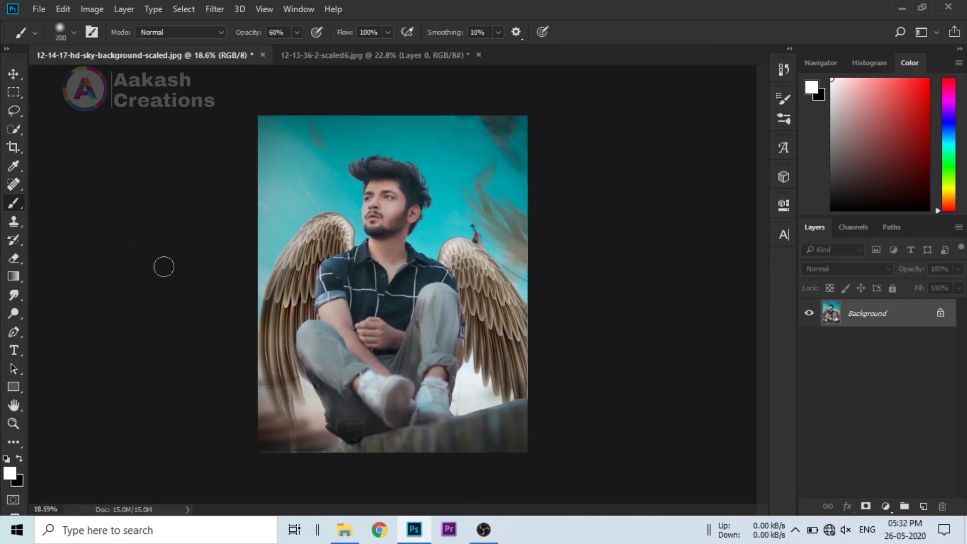